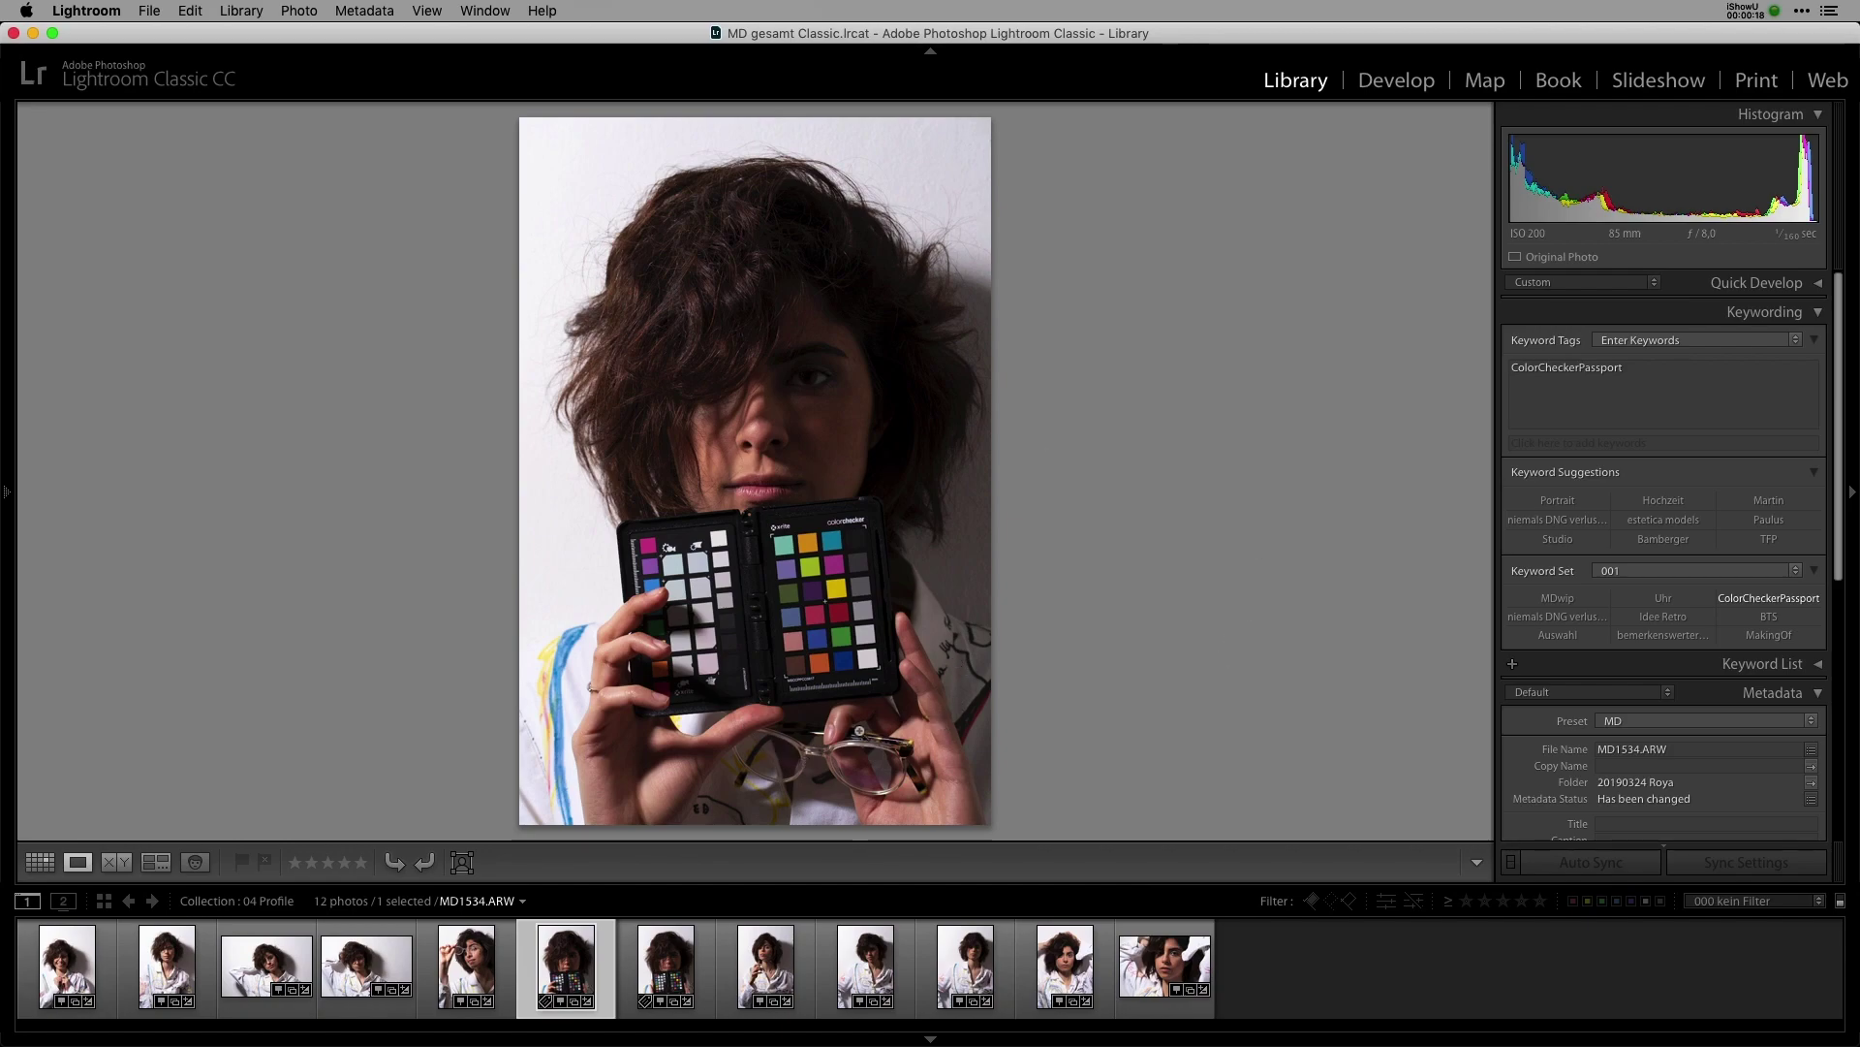
Step: Advance from MD1534.ARW to MD1535.ARW, the shot with the checker held flat and upright
{"action": "key", "text": "Right"}
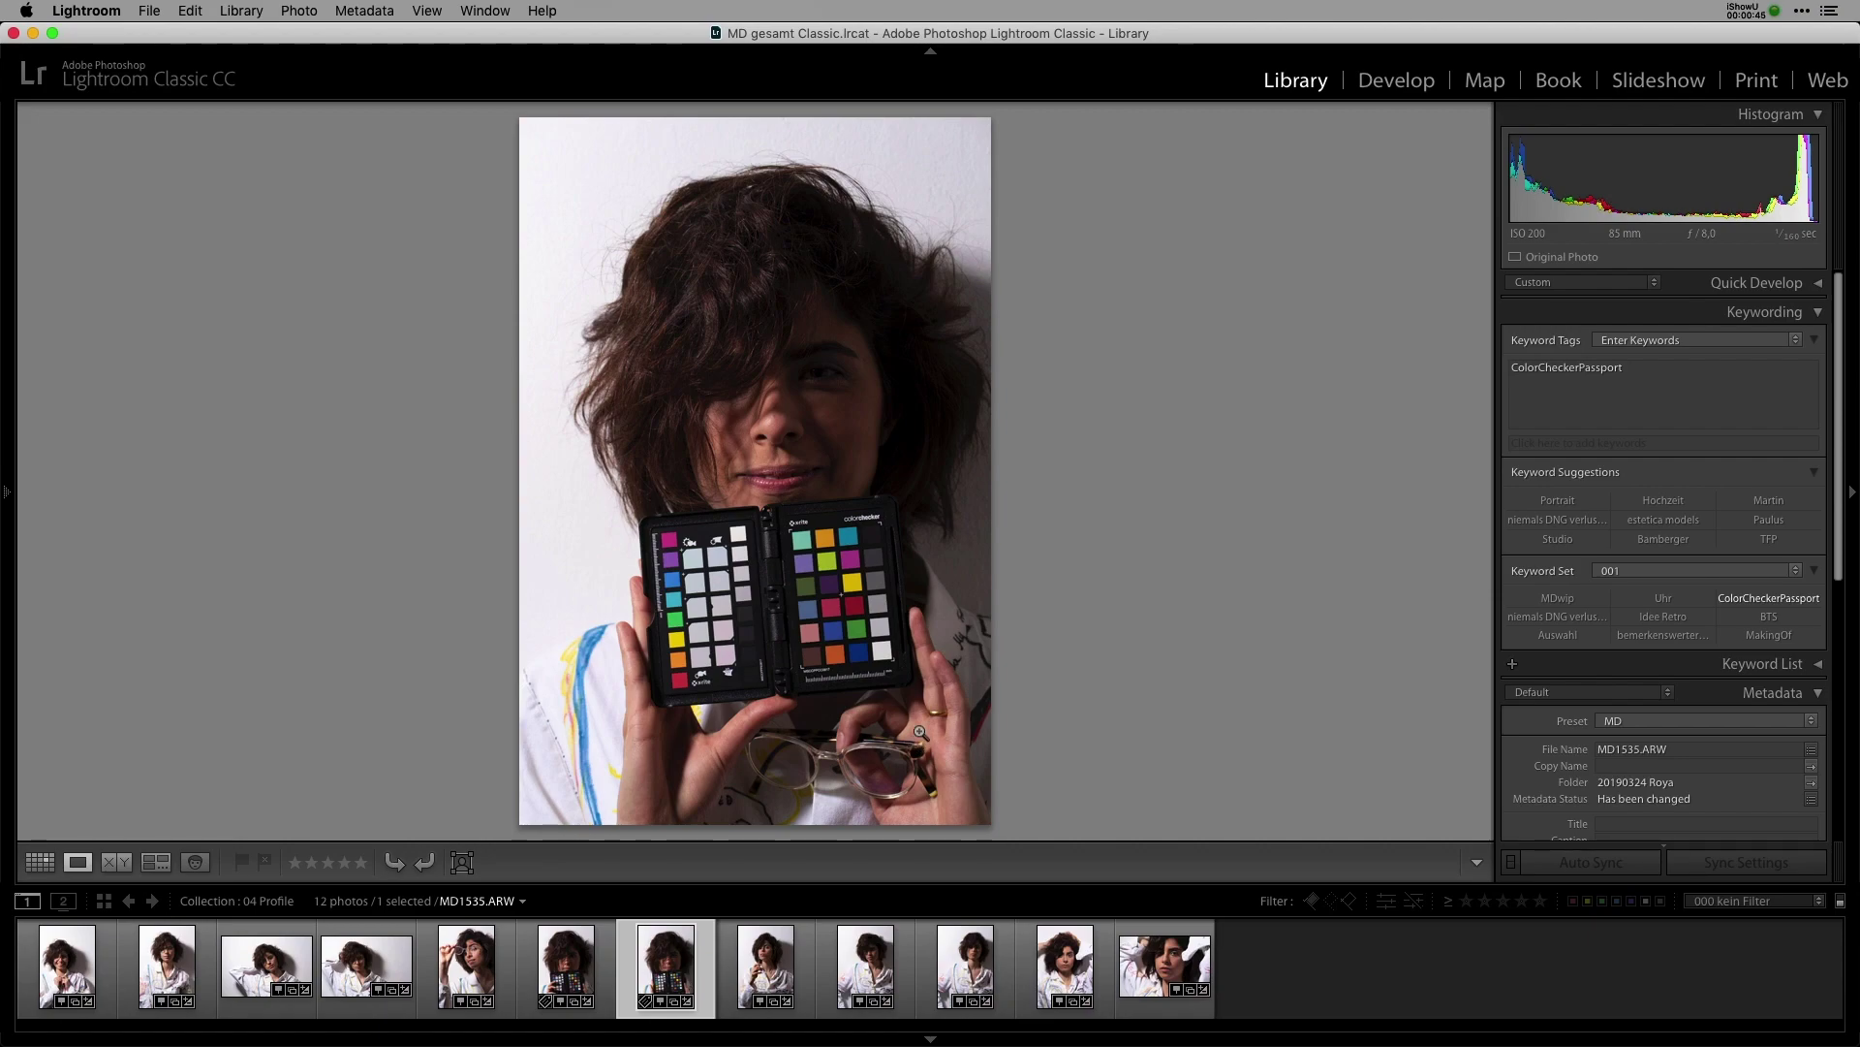
Step: Open the Export dialog for MD1535.ARW and confirm the destination is X-Rite Presets
{"action": "key", "text": "super+shift+e"}
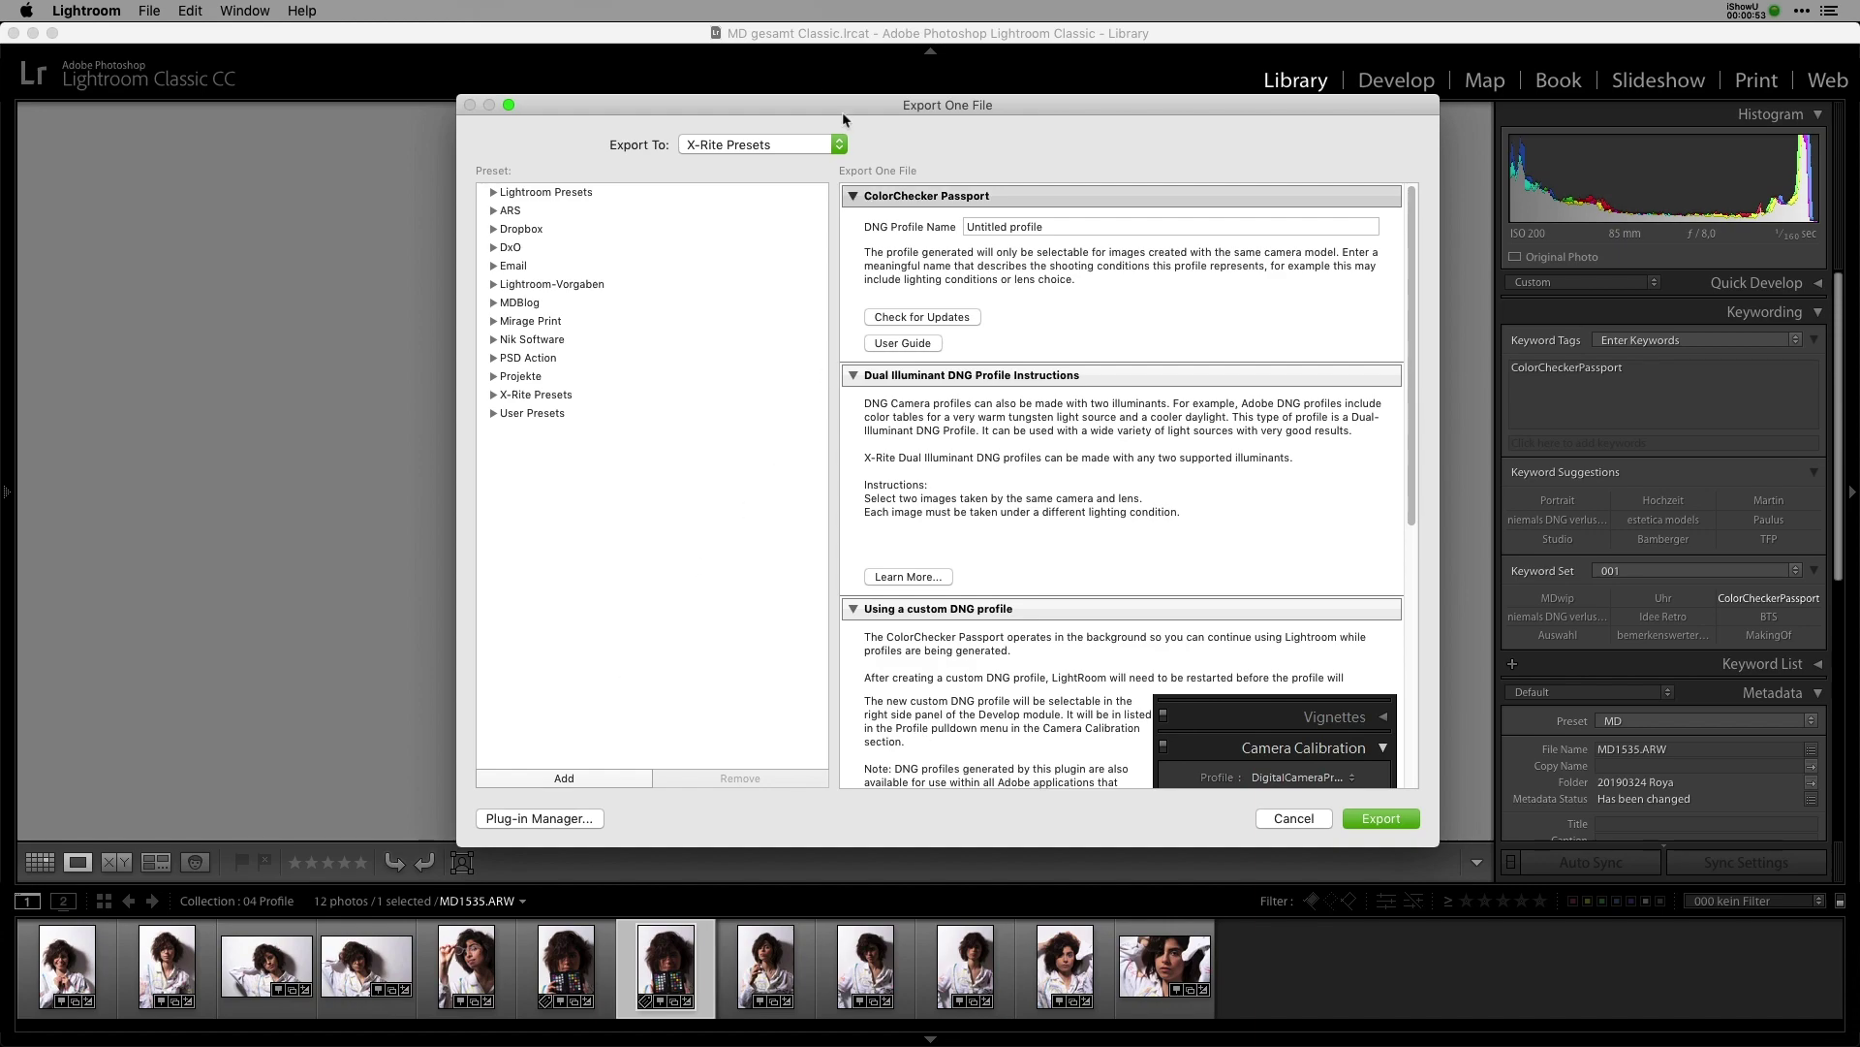
{"action": "left_click", "coordinate": [712, 145]}
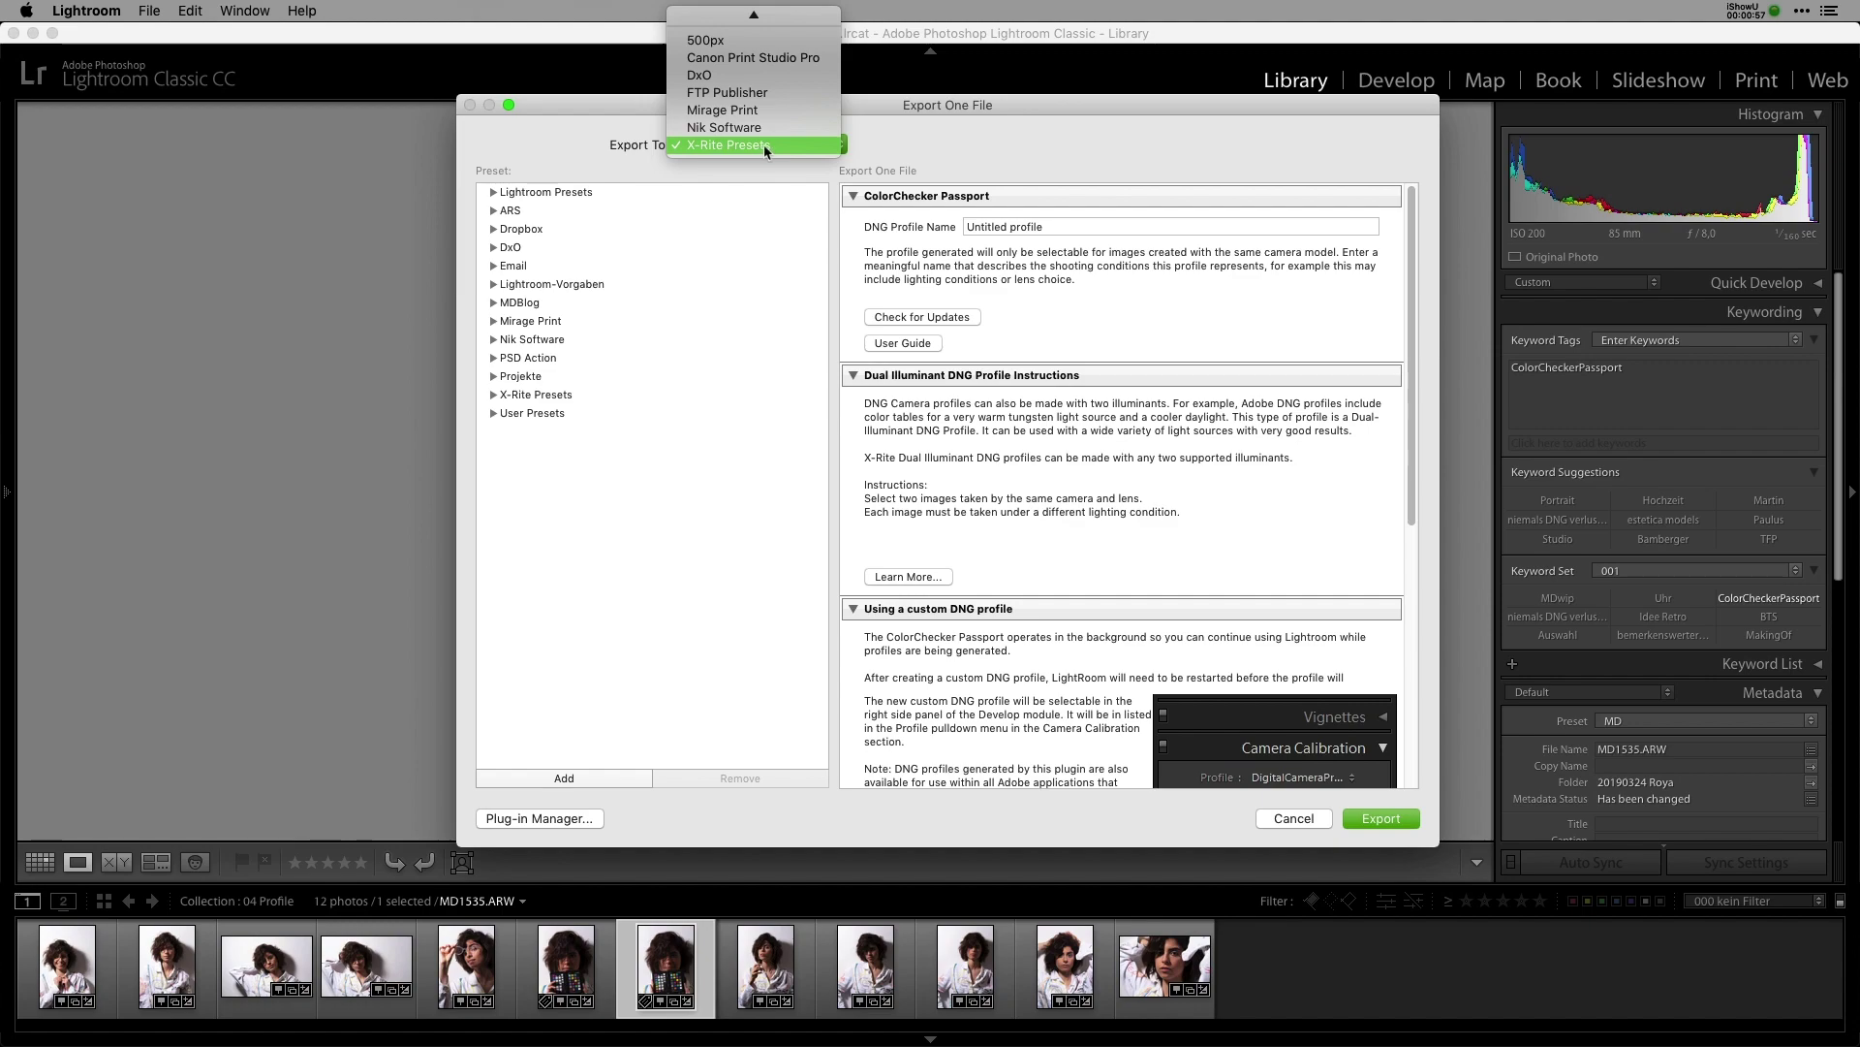
{"action": "left_click", "coordinate": [766, 143]}
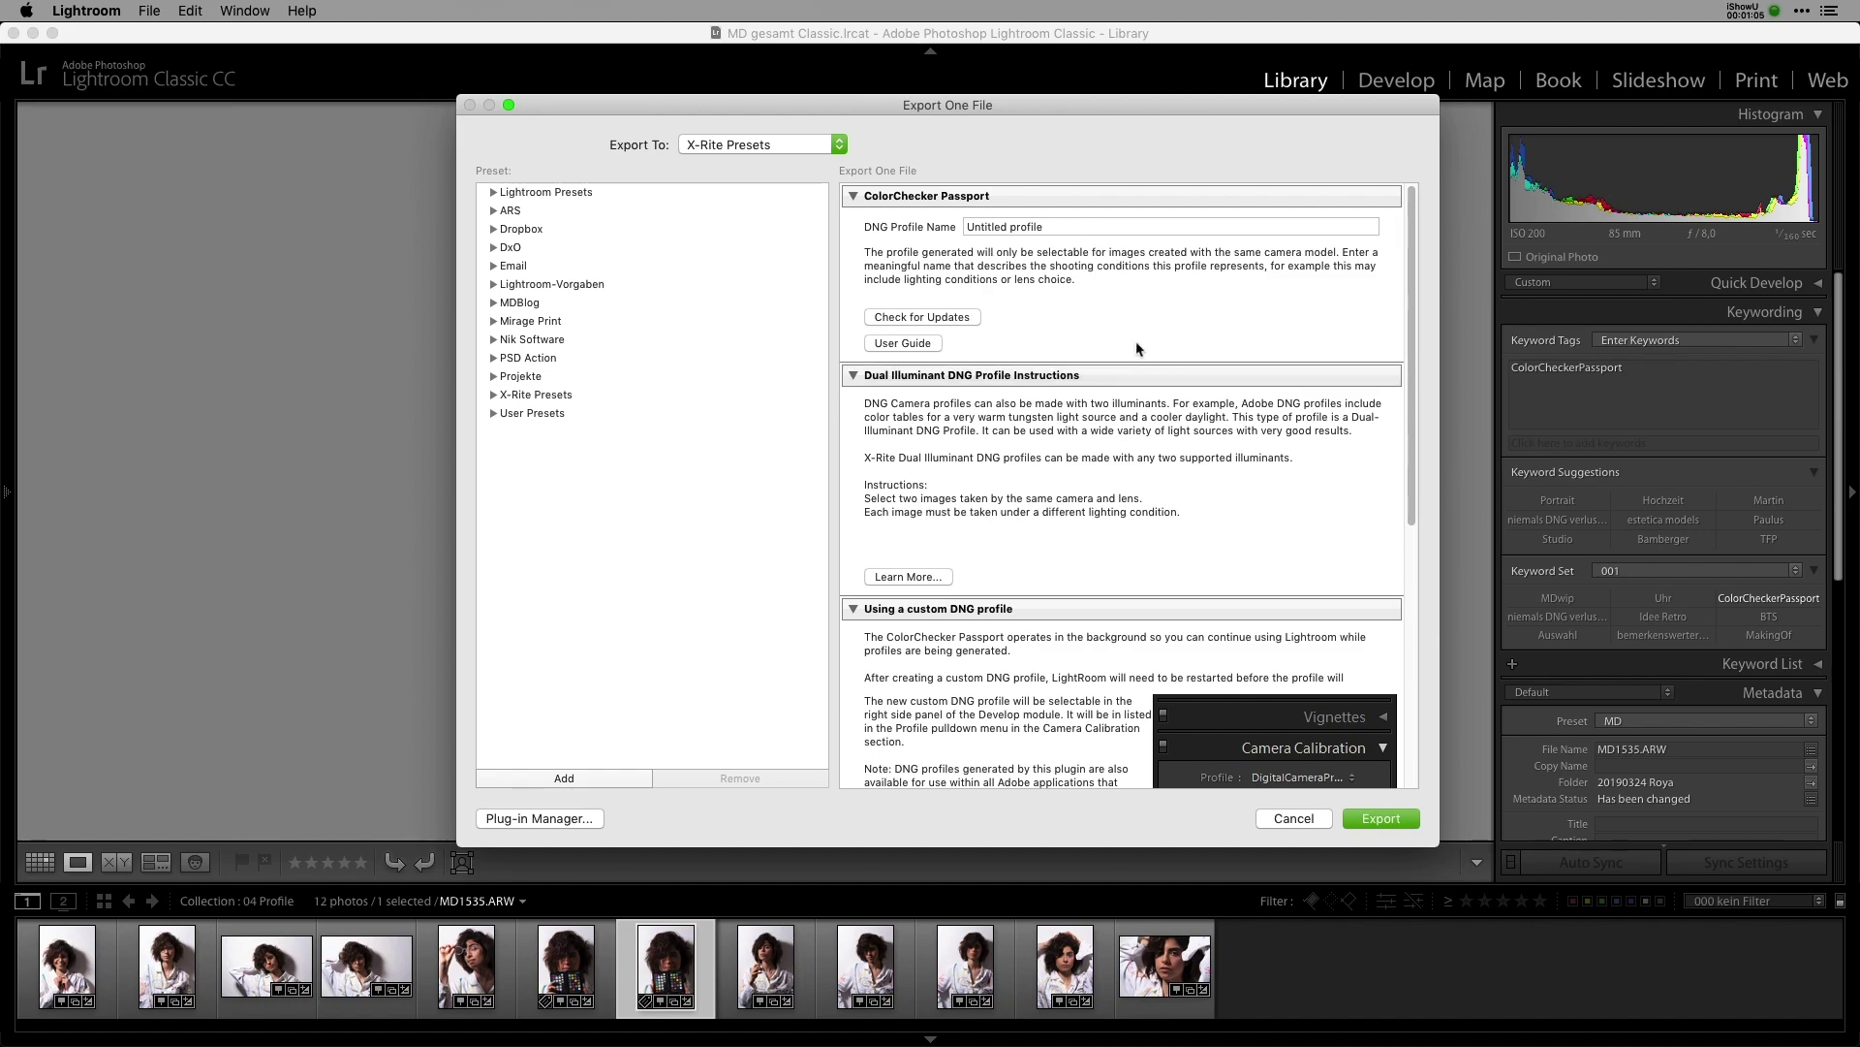
Step: Export MD1535 as a DNG to the hard drive without a subfolder
{"action": "left_click", "coordinate": [814, 145]}
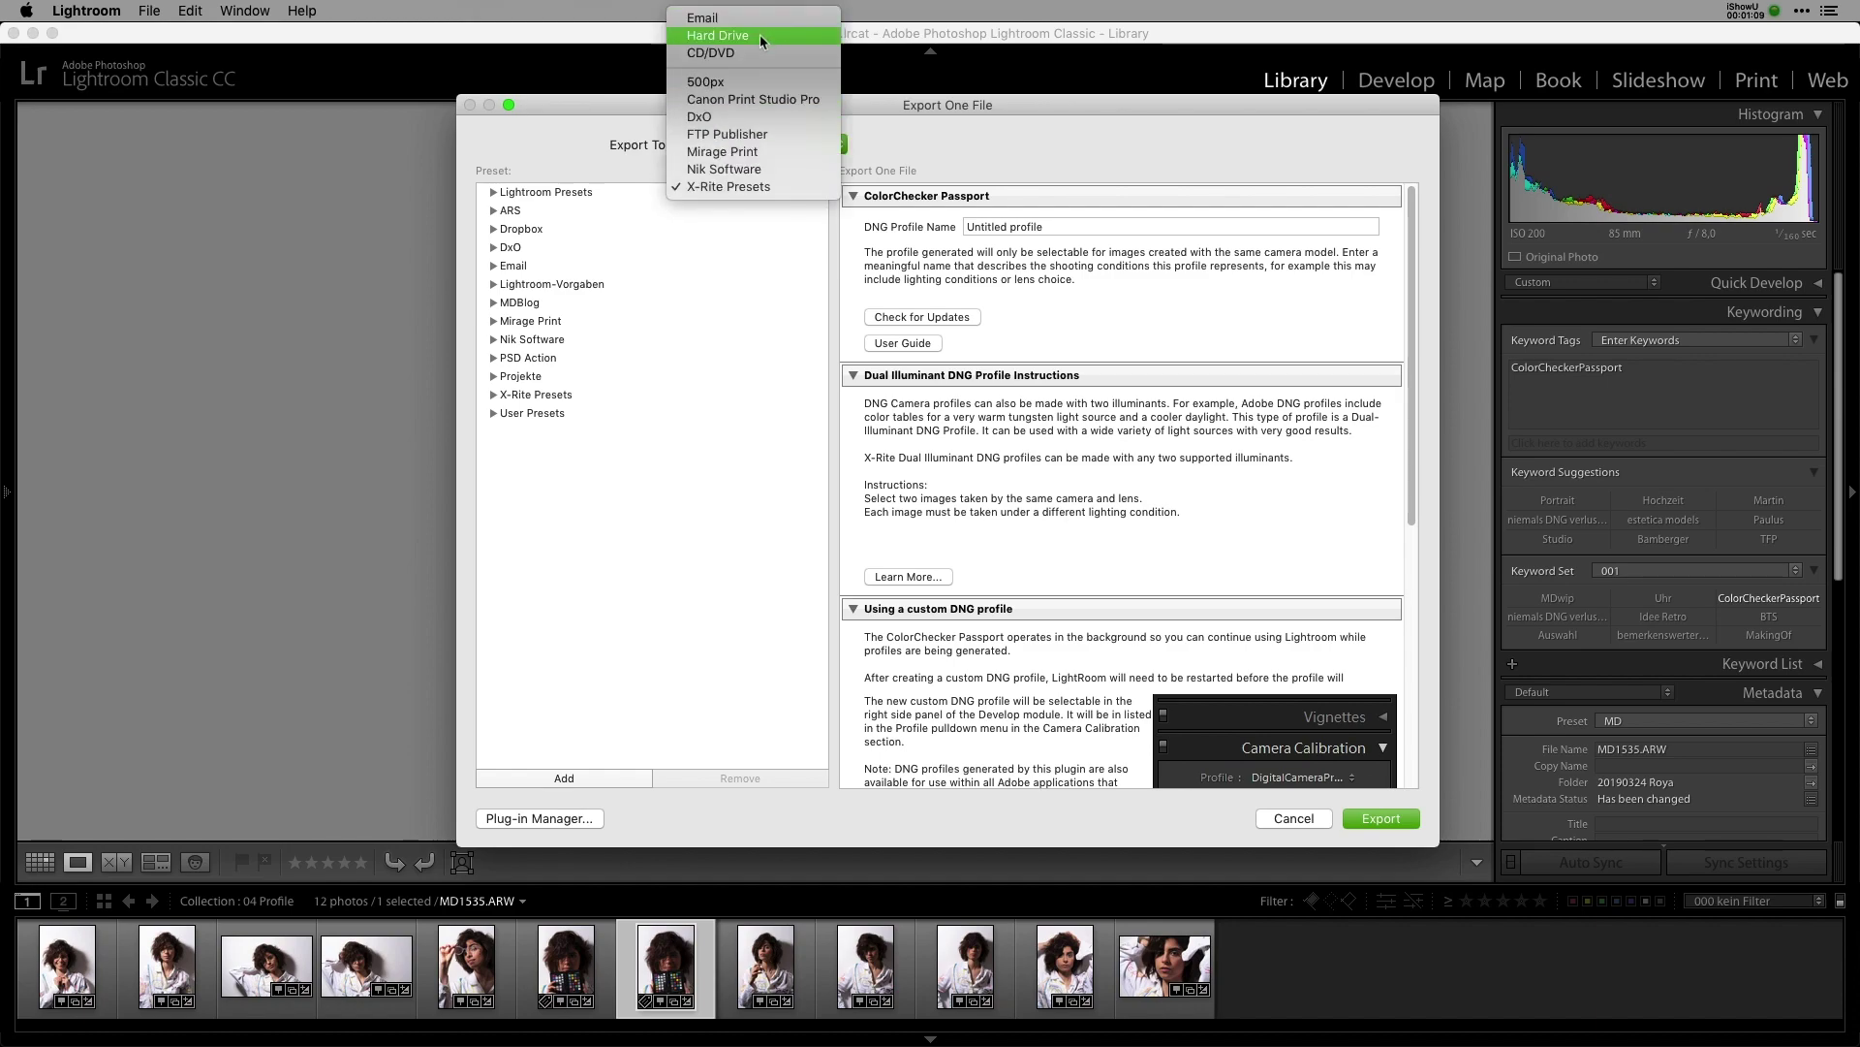
{"action": "left_click", "coordinate": [763, 38]}
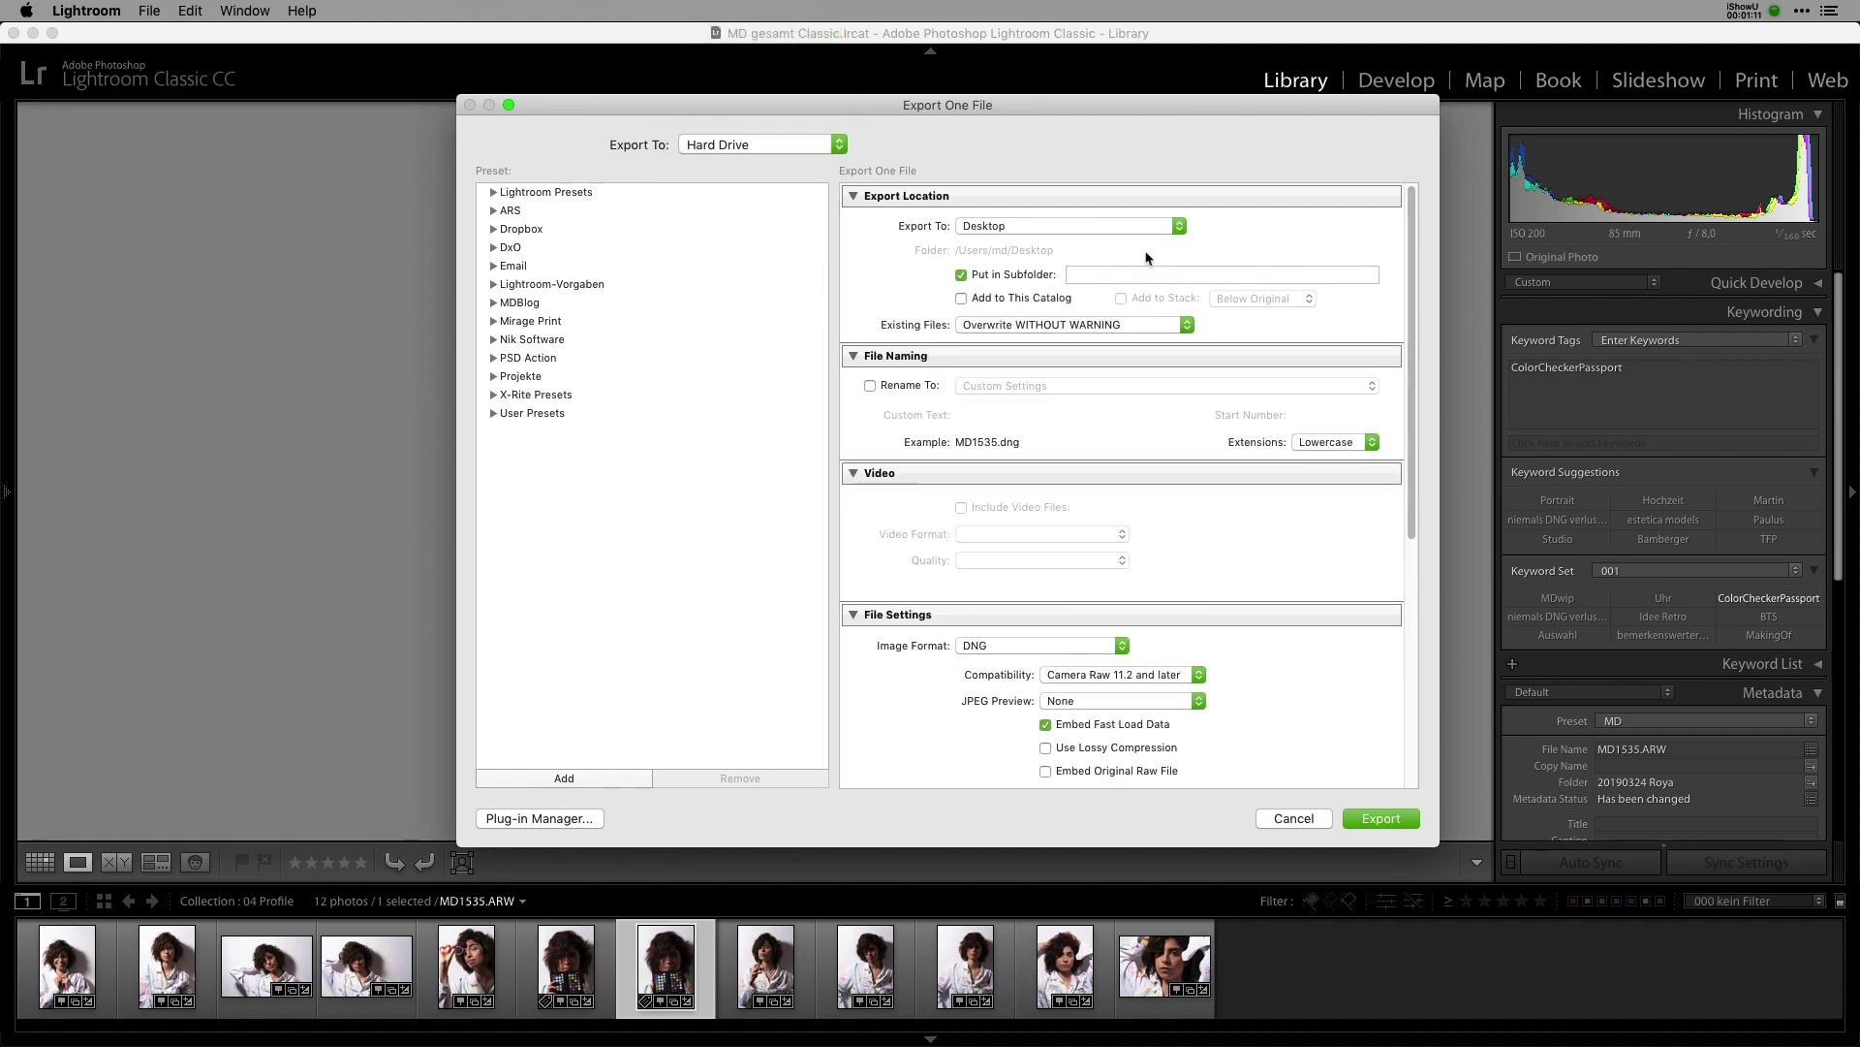
{"action": "left_click", "coordinate": [1020, 275]}
{"action": "scroll", "coordinate": [1399, 455], "scroll_direction": "down", "scroll_amount": 5}
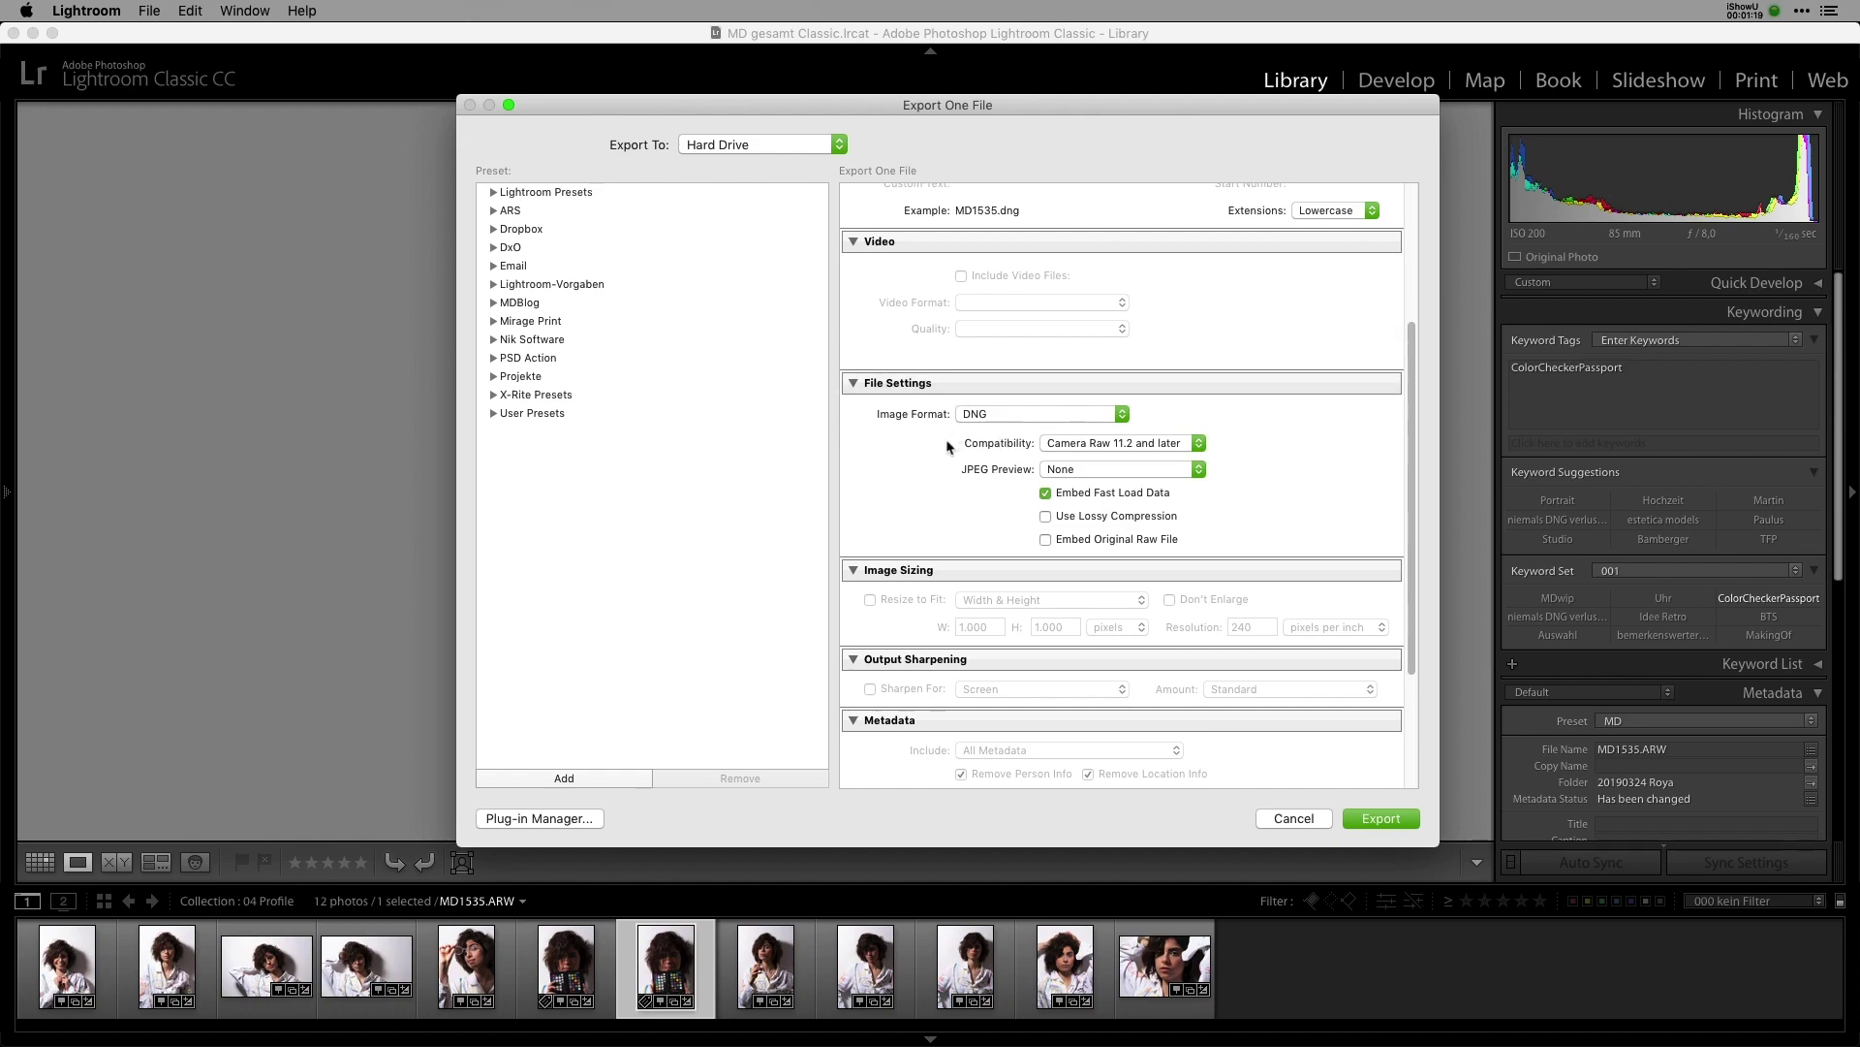
{"action": "left_click", "coordinate": [1394, 828]}
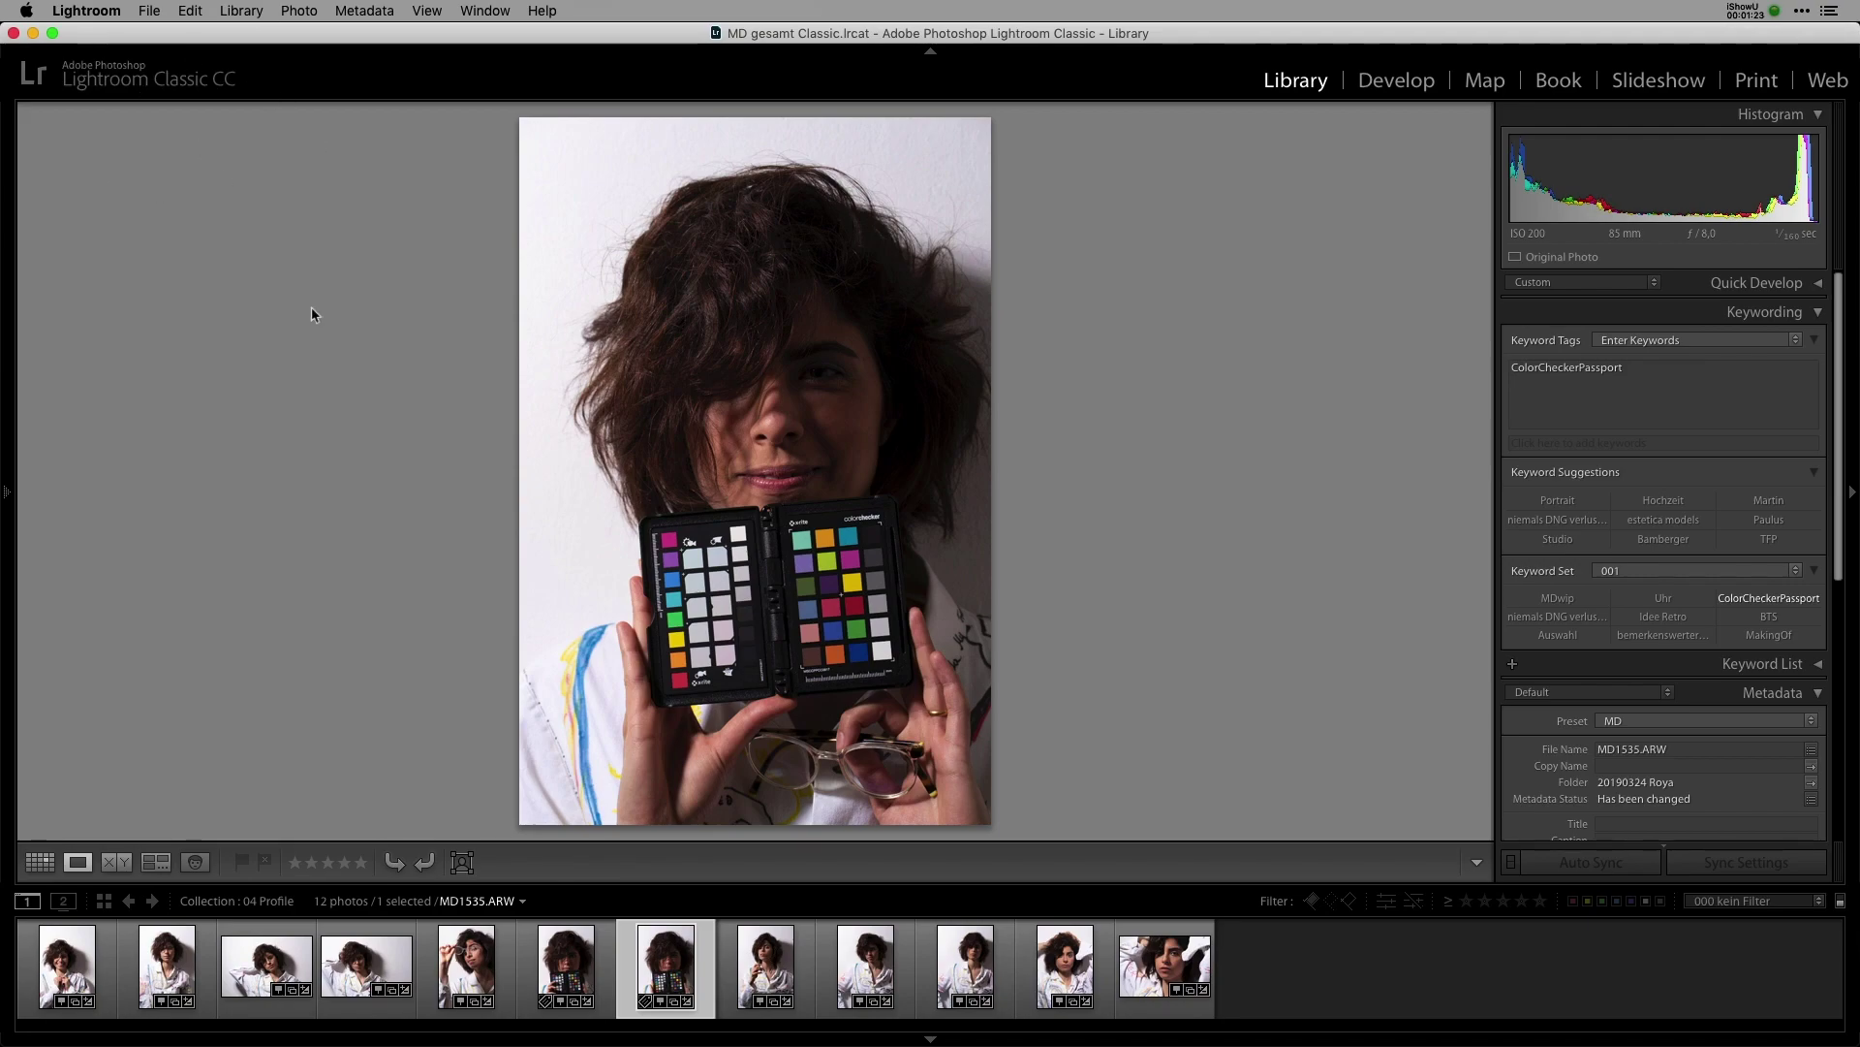
Step: Quit Lightroom Classic and confirm the quit
{"action": "left_click", "coordinate": [112, 14]}
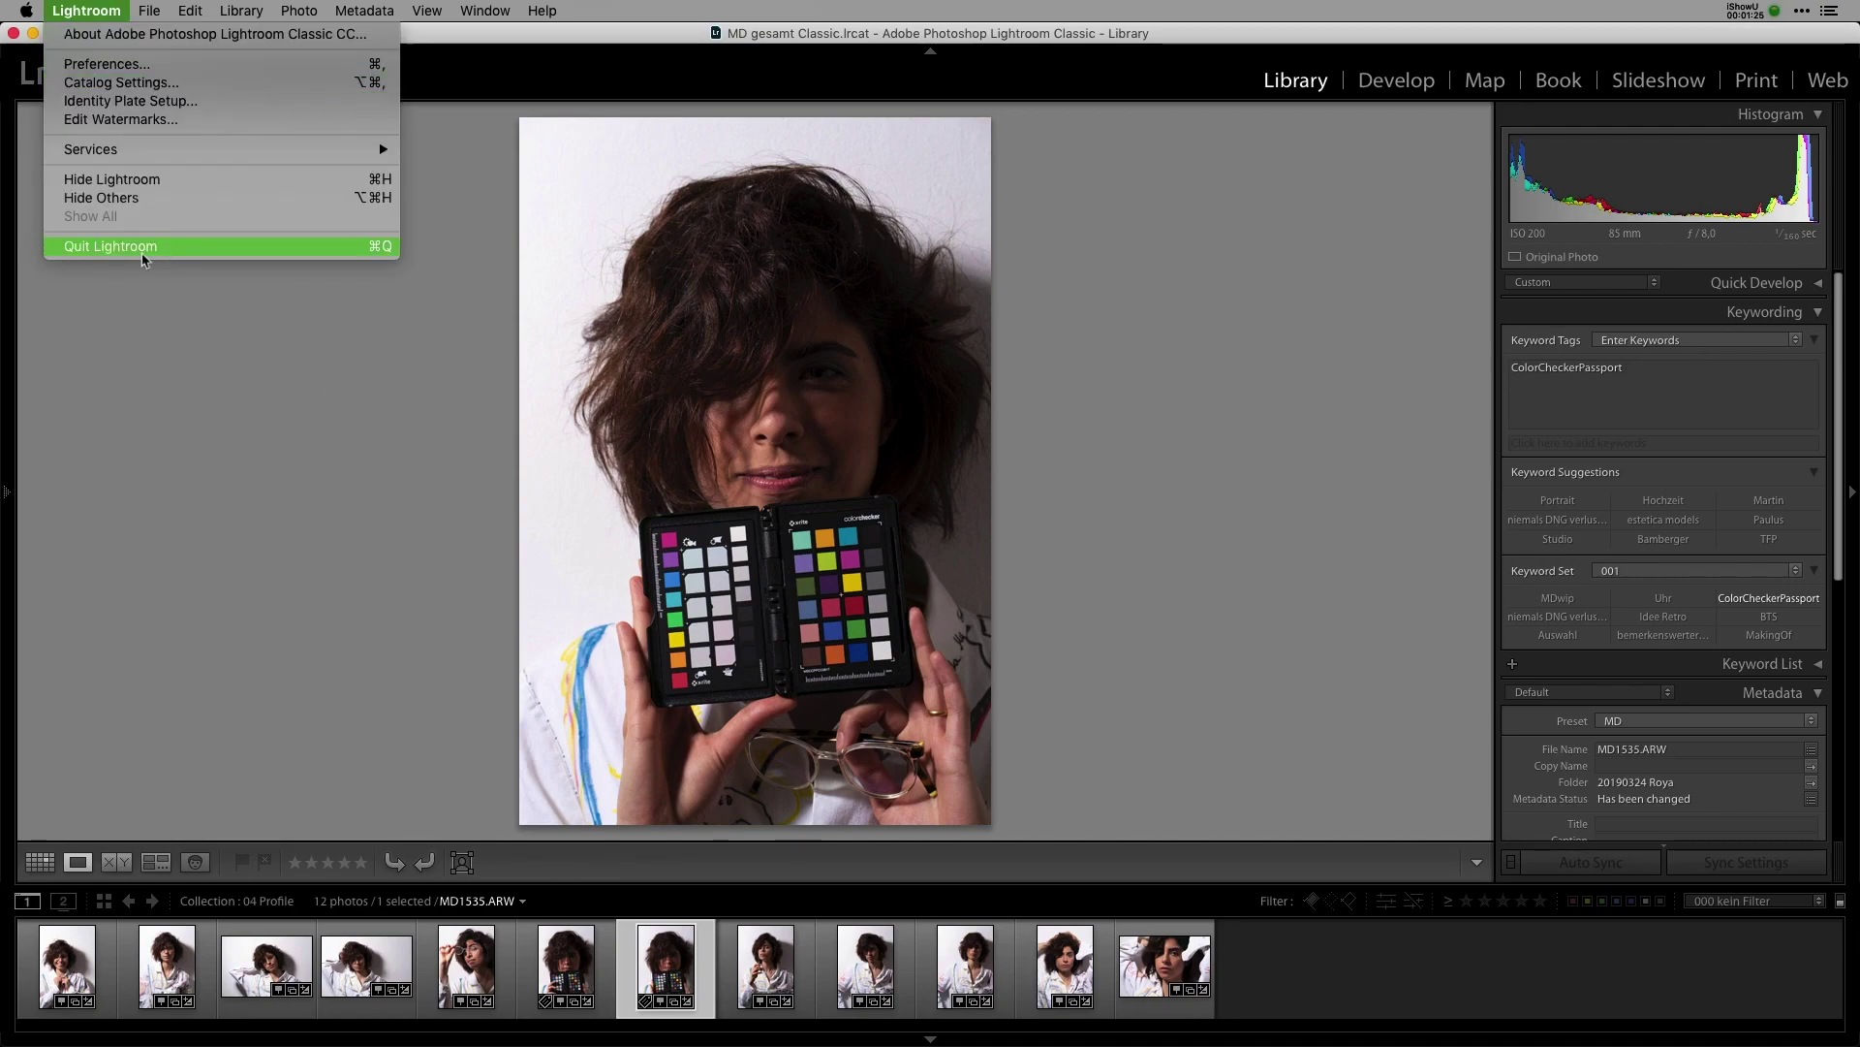
{"action": "left_click", "coordinate": [143, 246]}
{"action": "left_click", "coordinate": [1143, 363]}
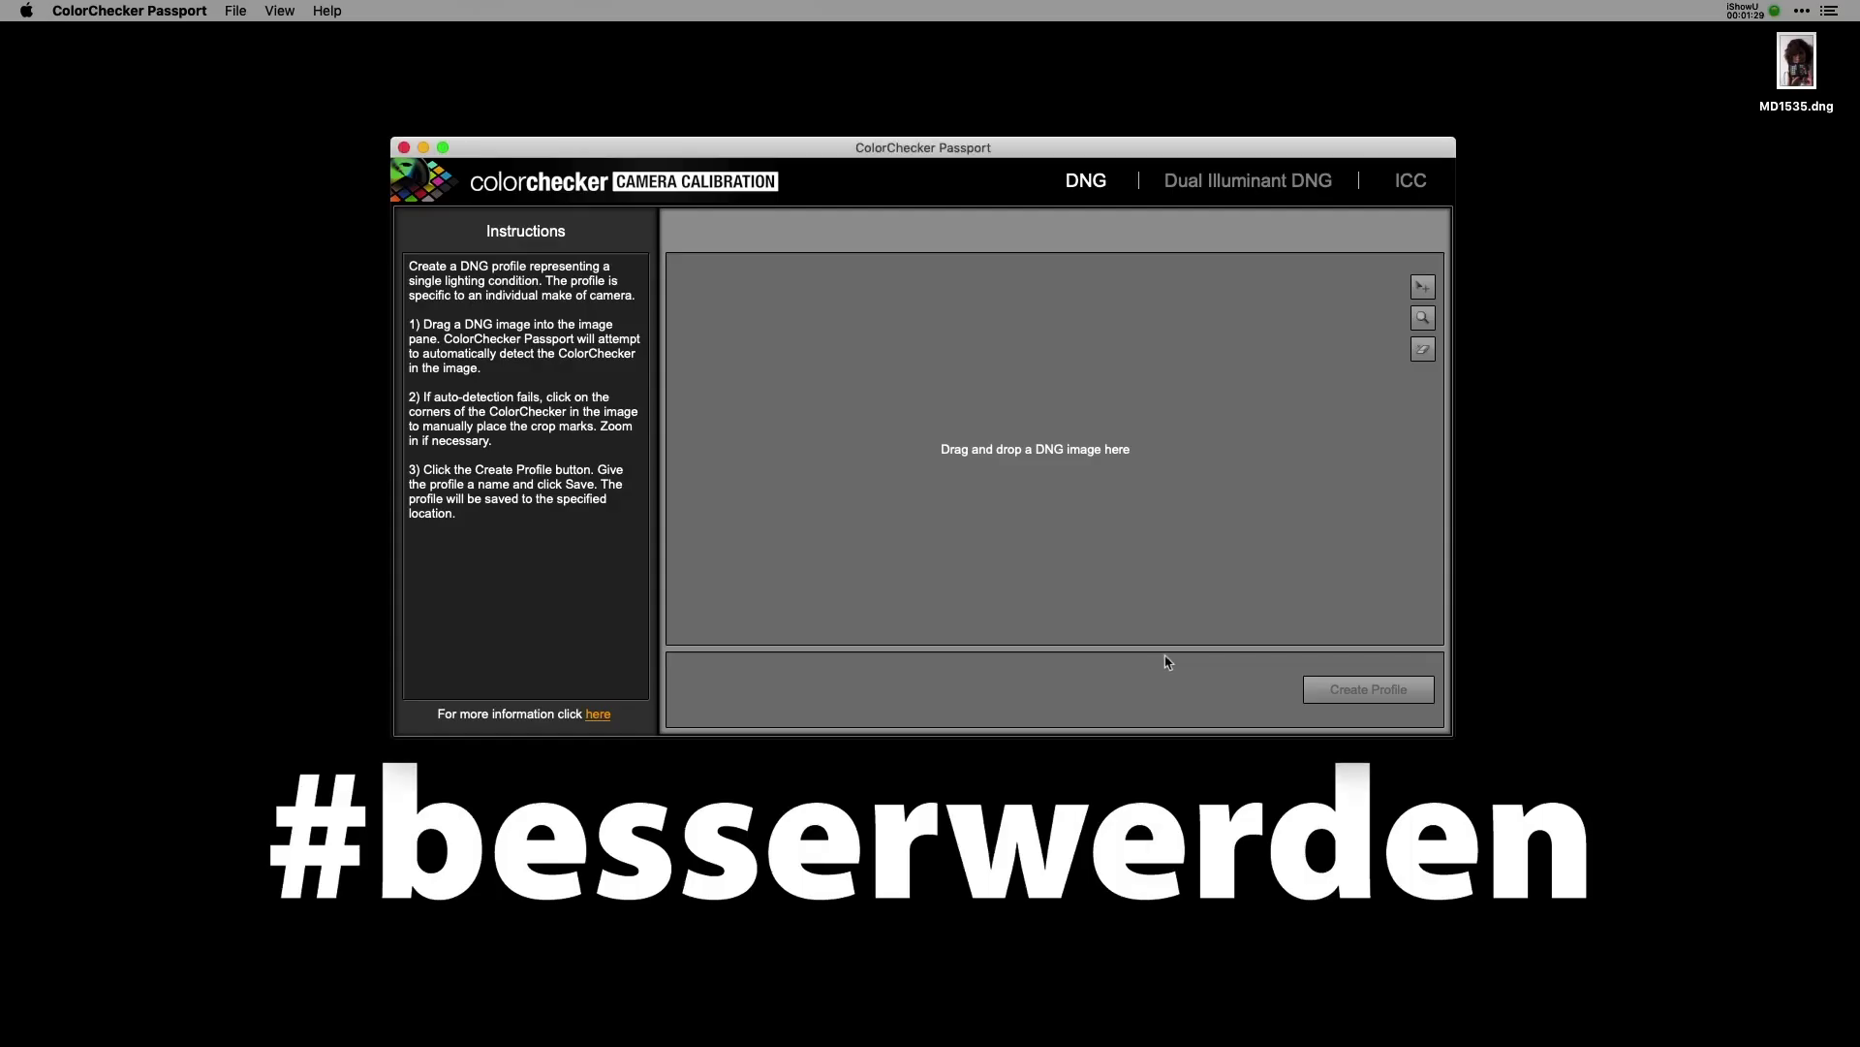
Step: Drag MD1535.dng from the desktop into the DNG pane so the chart patches are detected
{"action": "left_click", "coordinate": [1796, 83]}
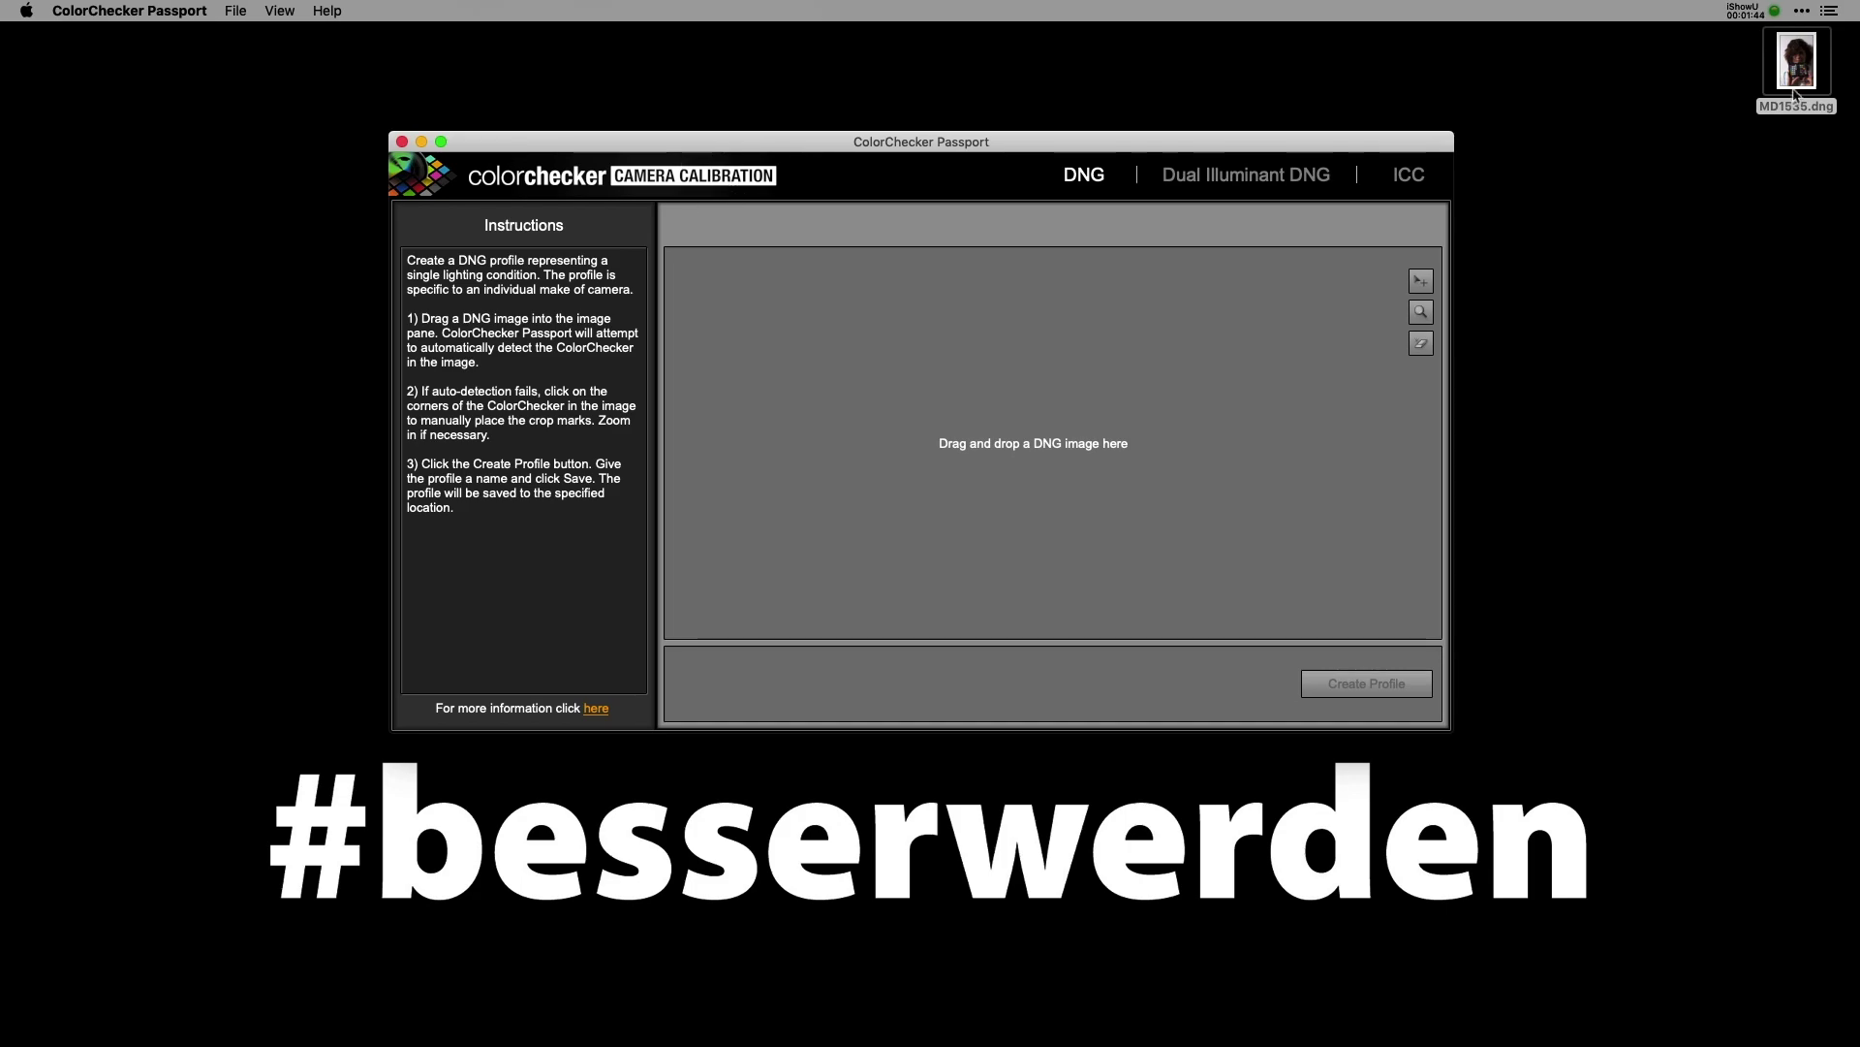
{"action": "left_click_drag", "start_coordinate": [1795, 73], "coordinate": [1009, 424]}
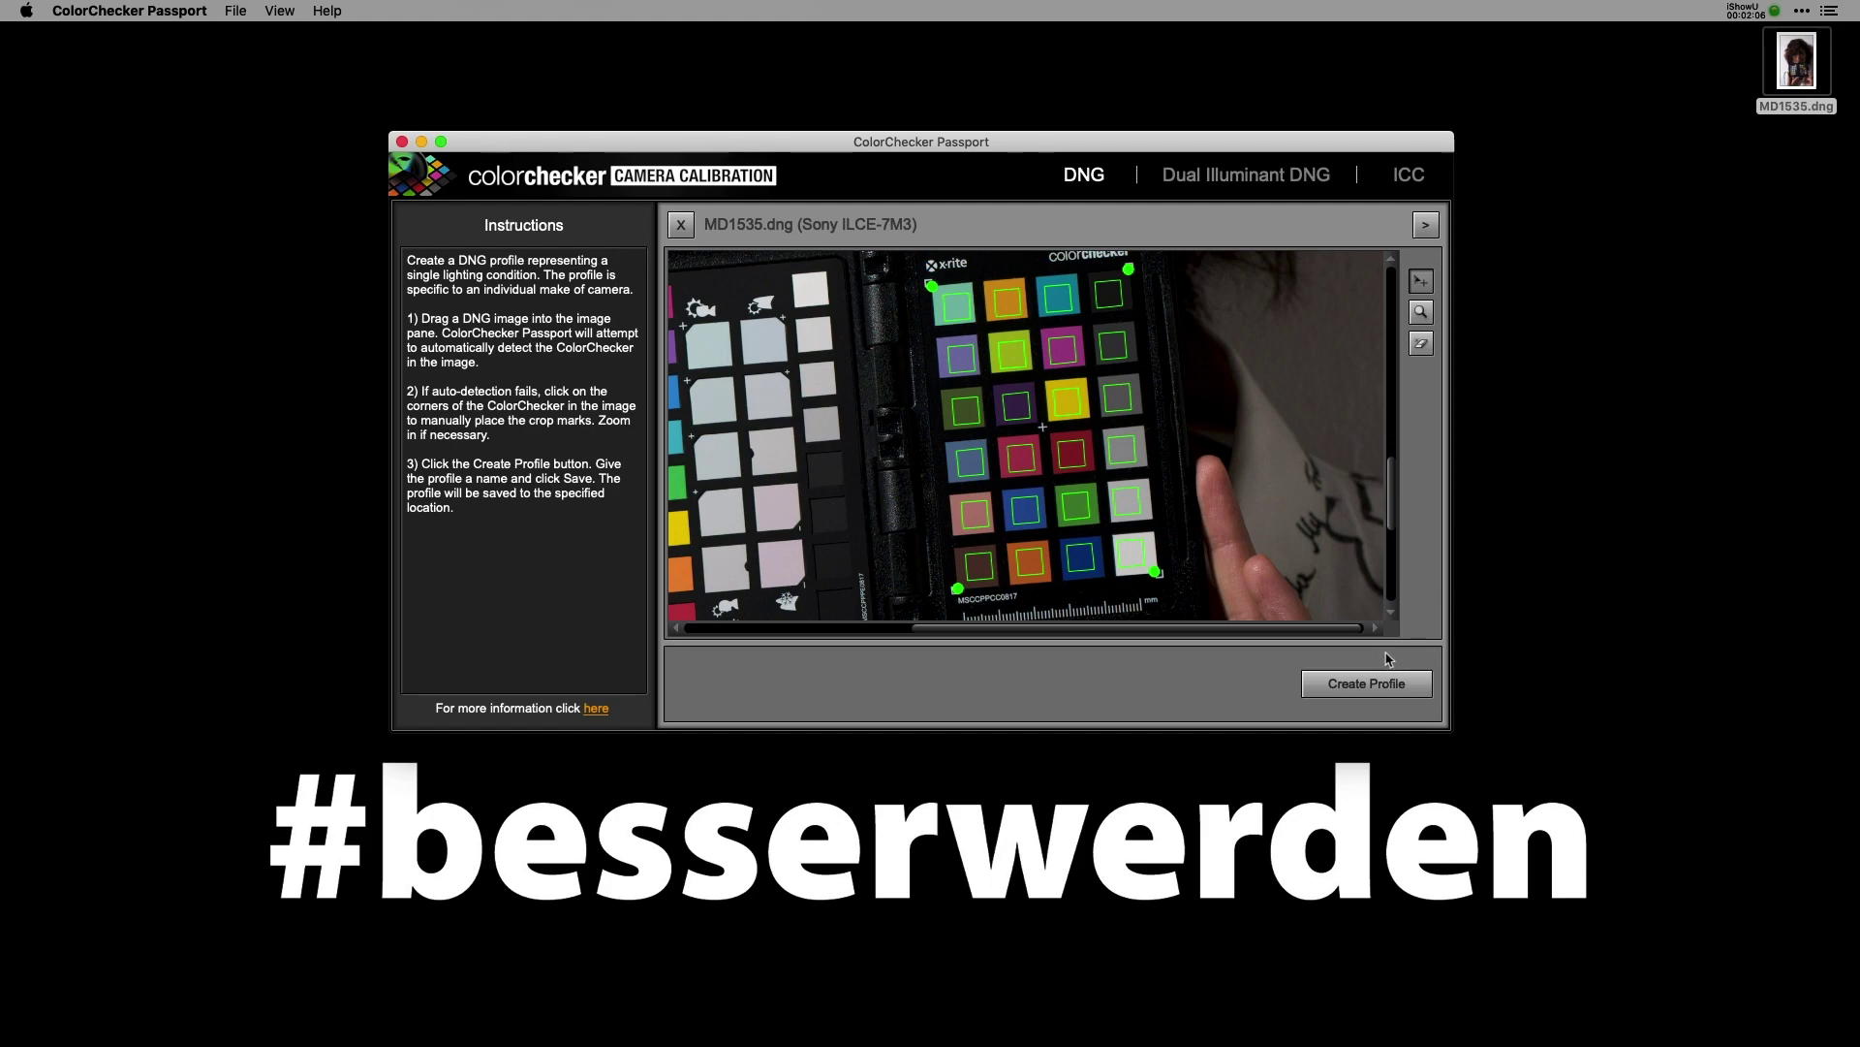
Step: Create a profile from the detected chart, renamed from the trailing 1 to 'Sony ILCE-7M3_Shooting', and save it
{"action": "left_click", "coordinate": [1377, 683]}
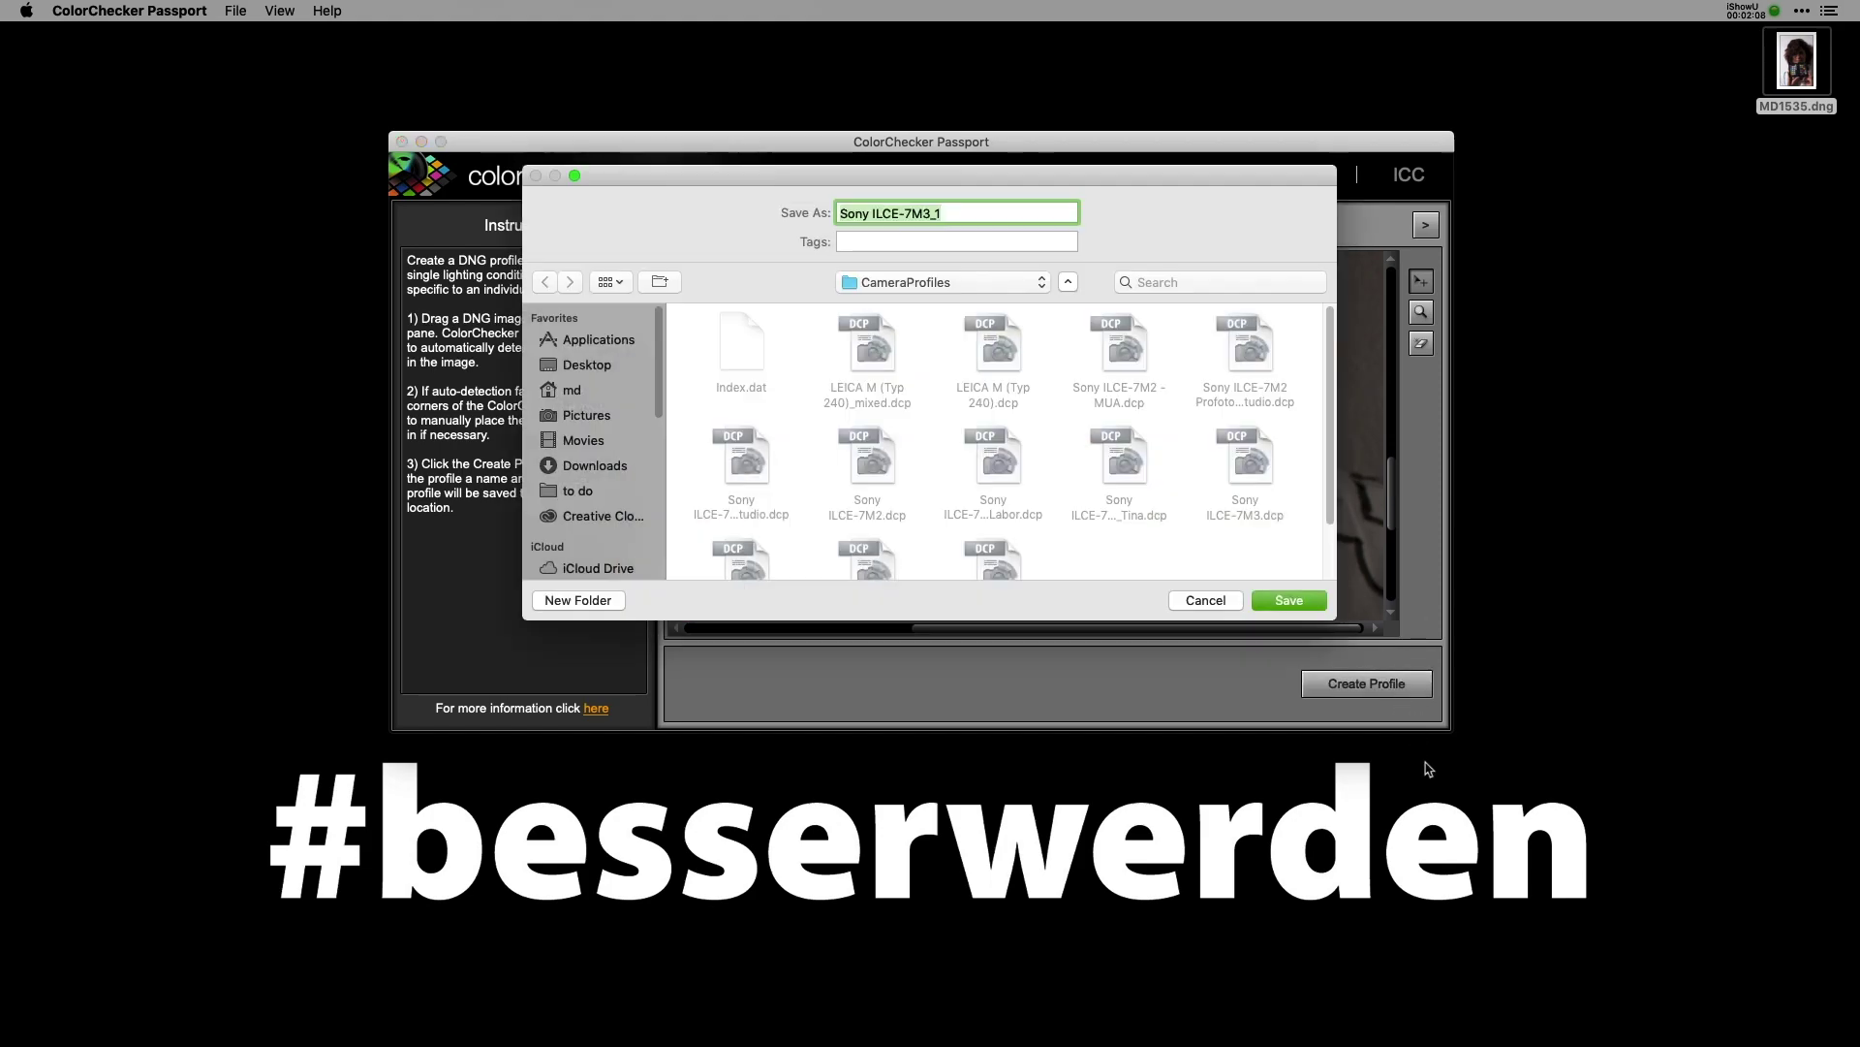
{"action": "key", "text": "Right"}
{"action": "key", "text": "BackSpace"}
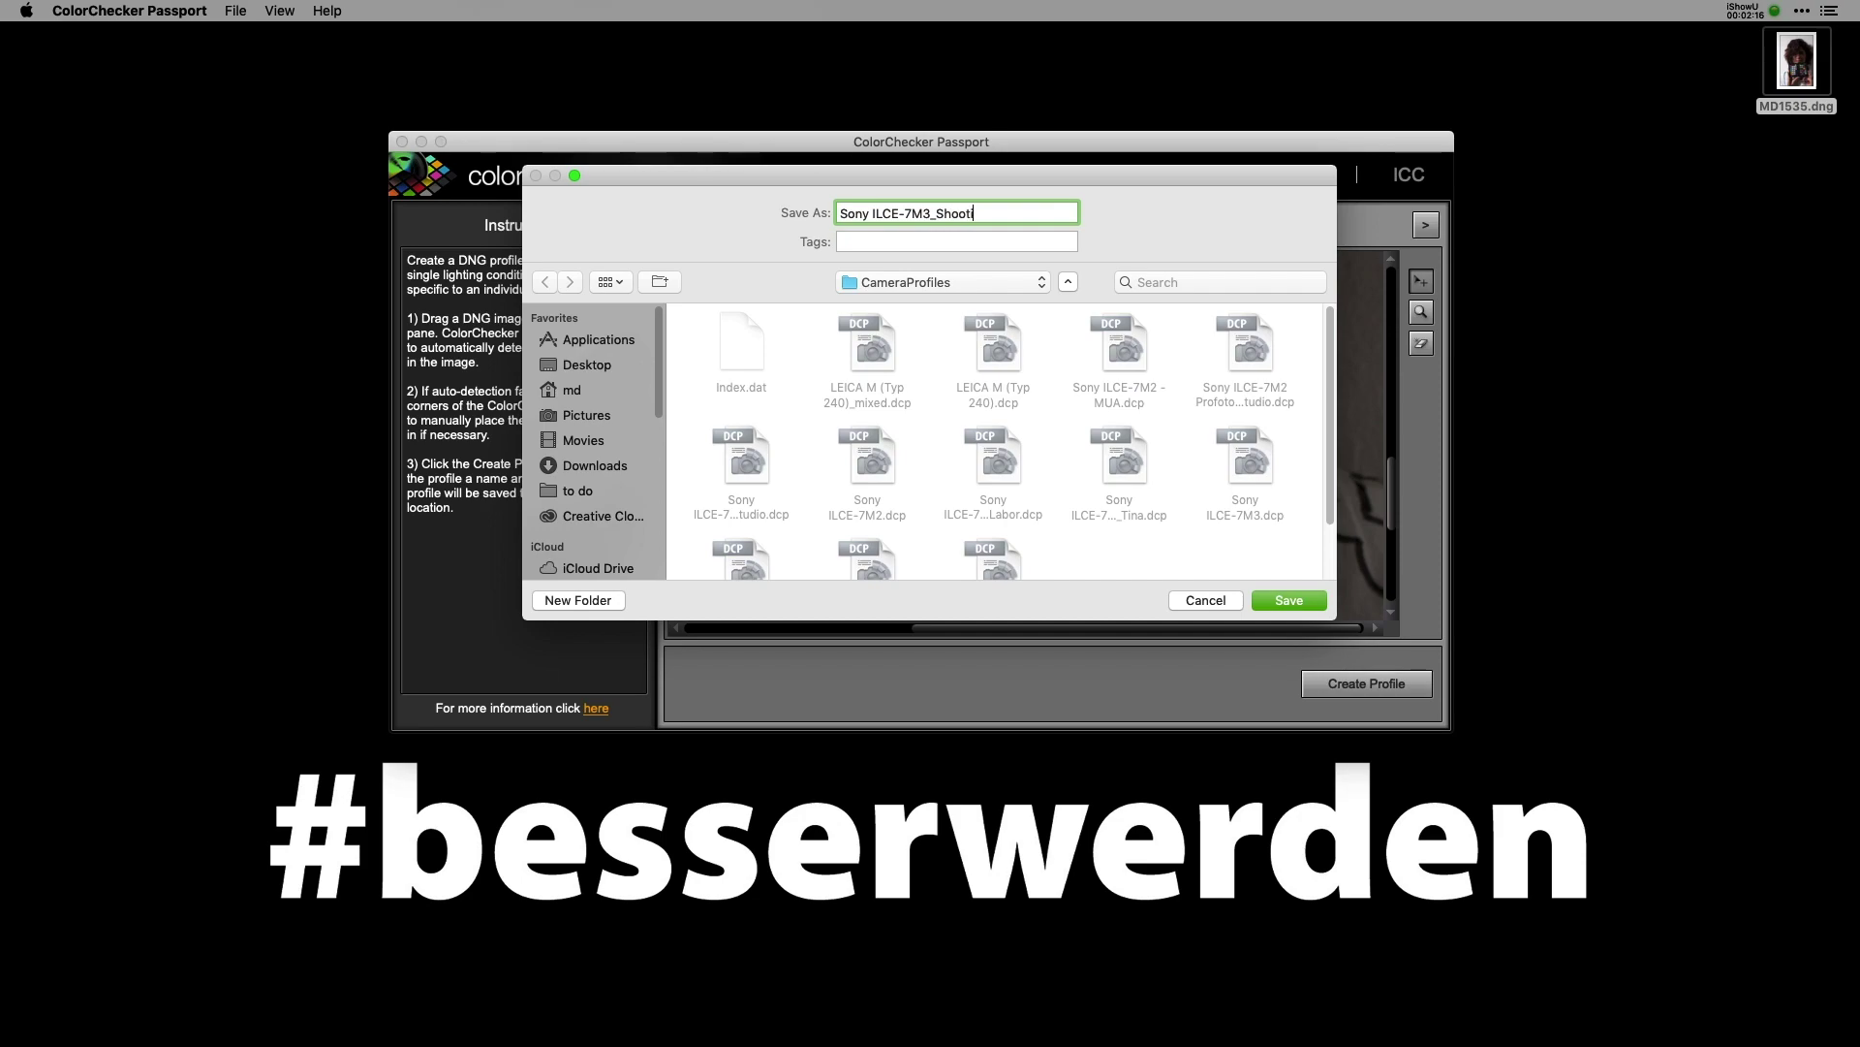
{"action": "type", "text": "ng"}
{"action": "left_click", "coordinate": [1289, 601]}
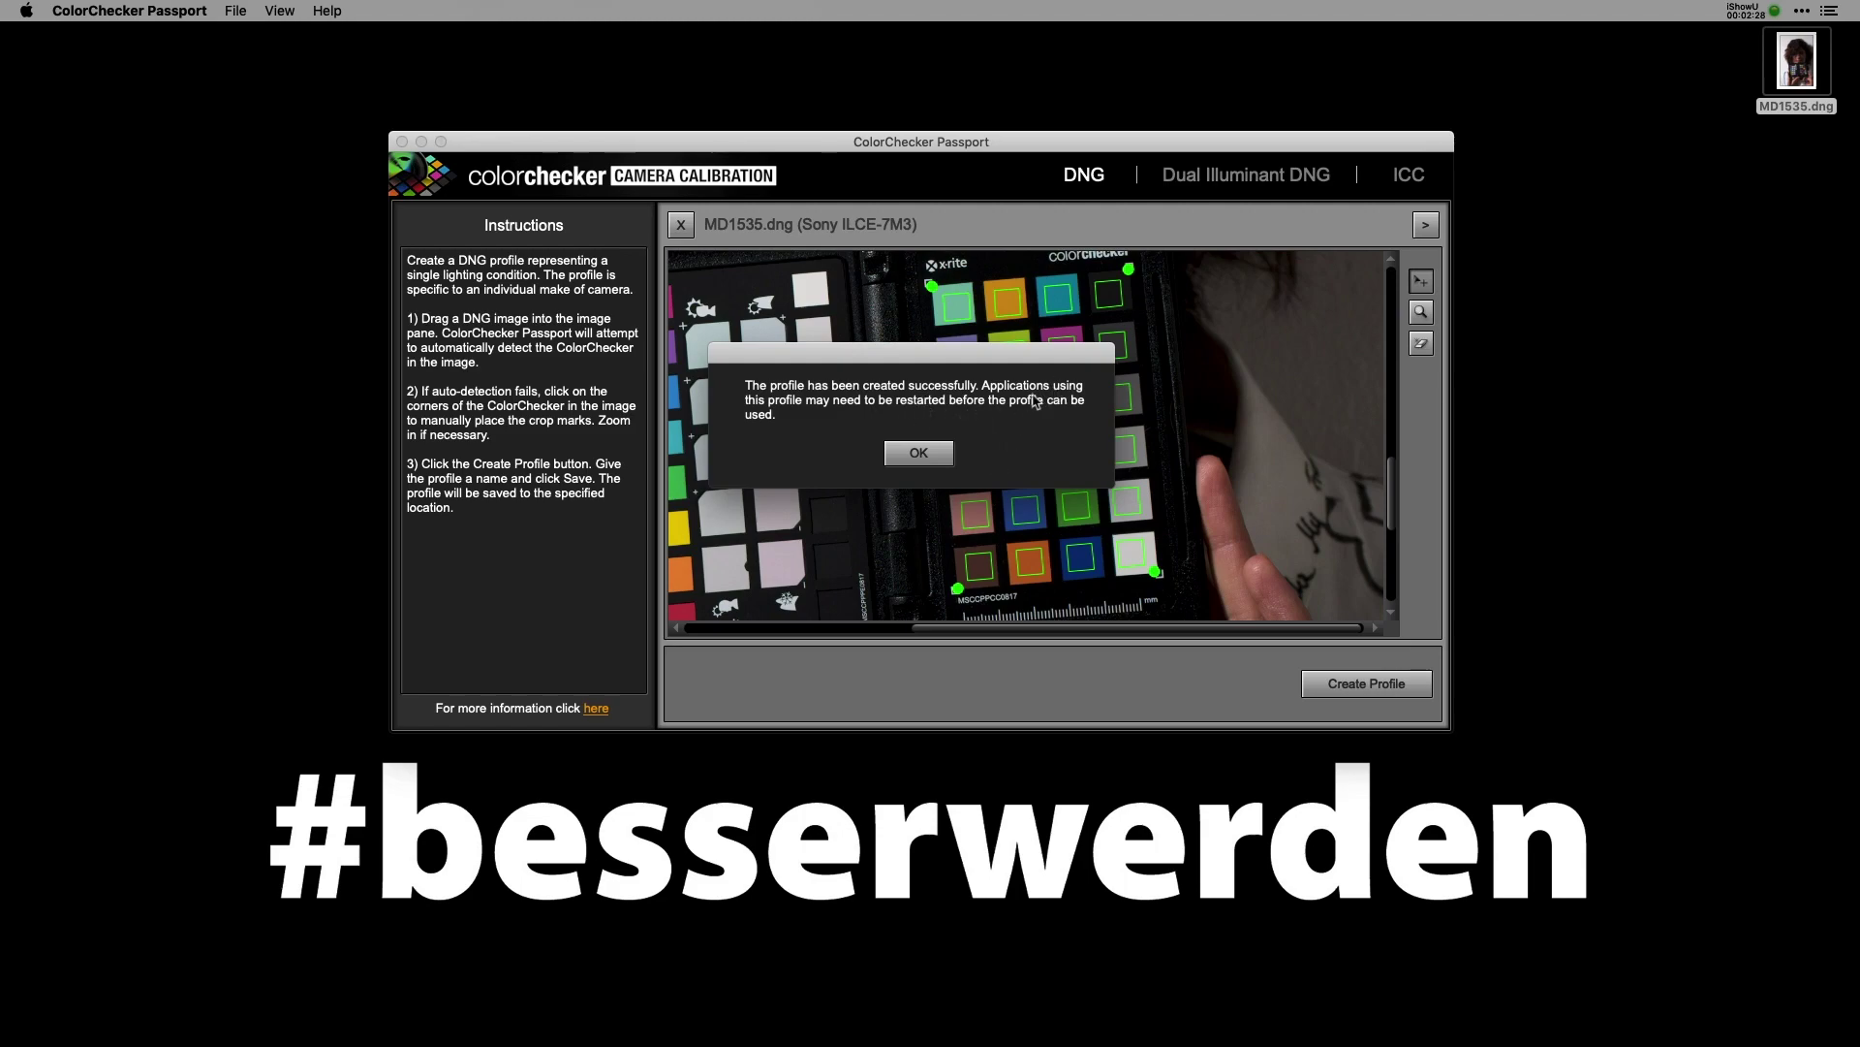
Step: Dismiss the profile-created message and relaunch Lightroom Classic from the Dock
{"action": "left_click", "coordinate": [932, 454]}
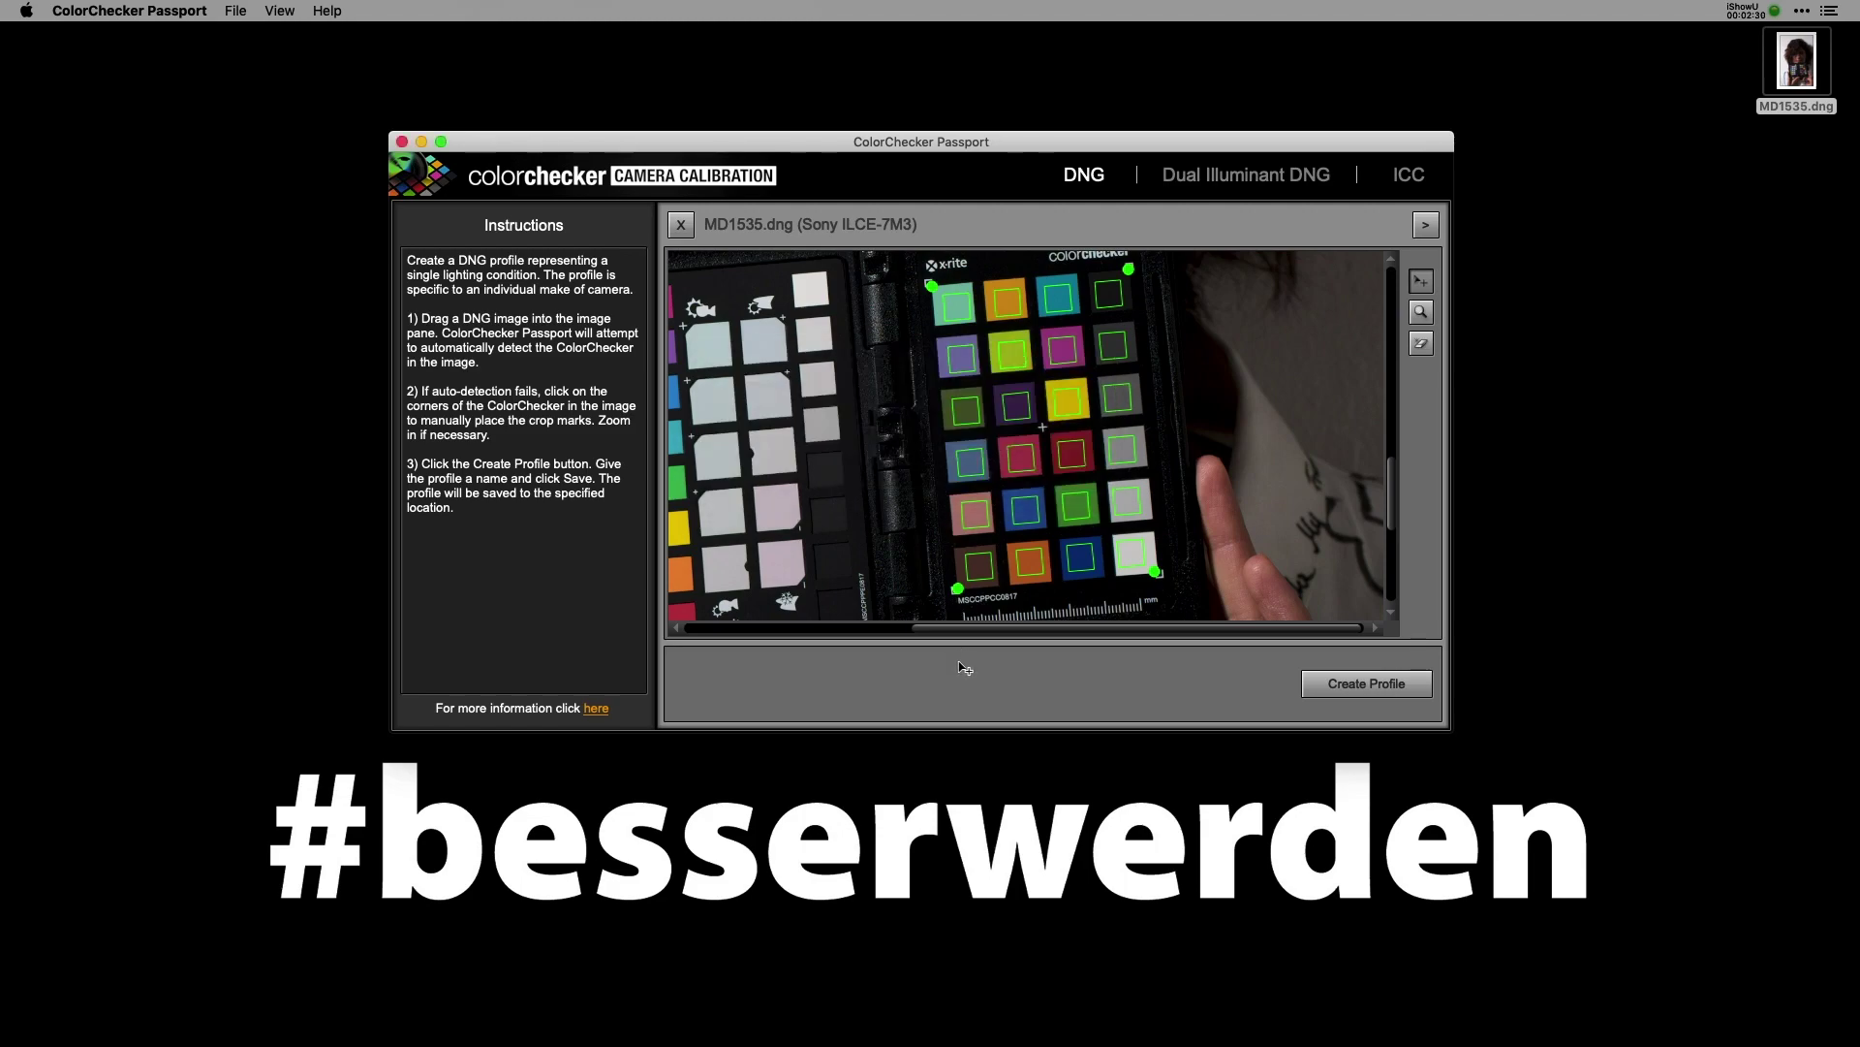
{"action": "mouse_move", "coordinate": [930, 1041]}
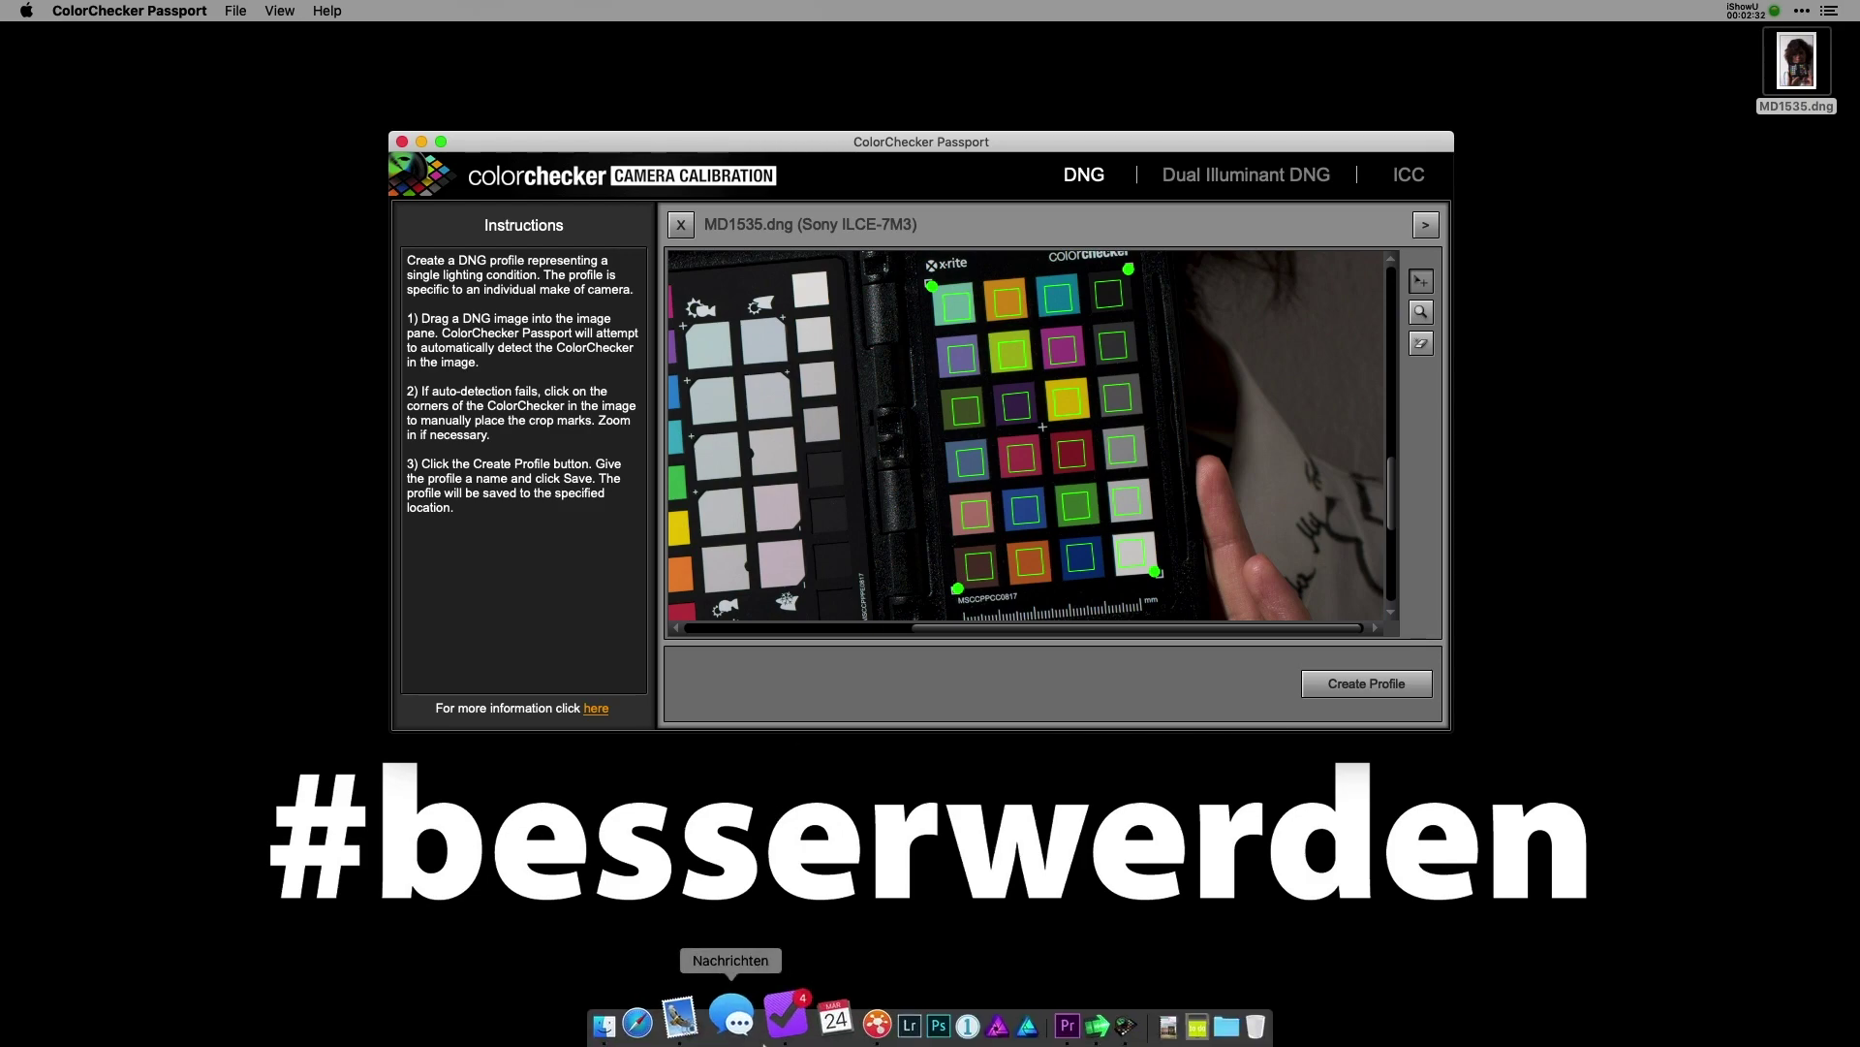
{"action": "left_click", "coordinate": [859, 1017]}
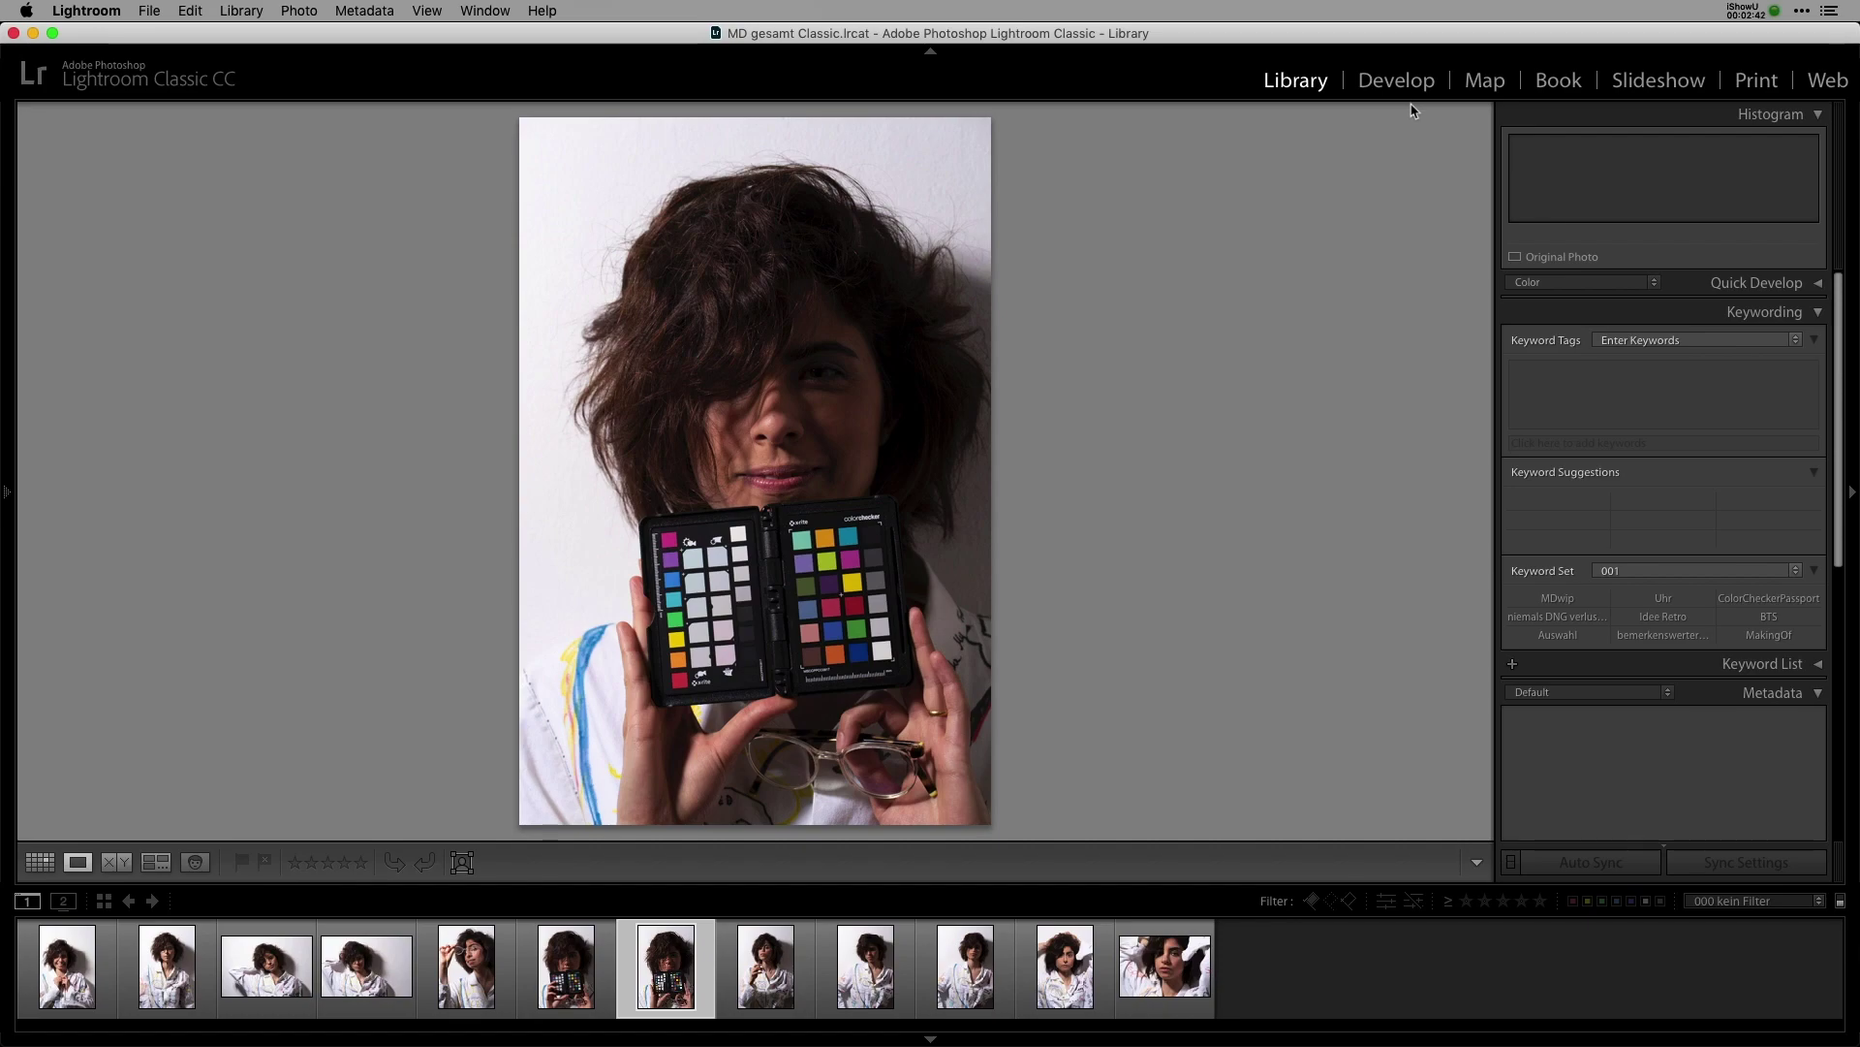
Step: In Develop, apply the Sony ILCE-7M3_Shooting profile and zoom a Before/After view onto the patches
{"action": "key", "text": "d"}
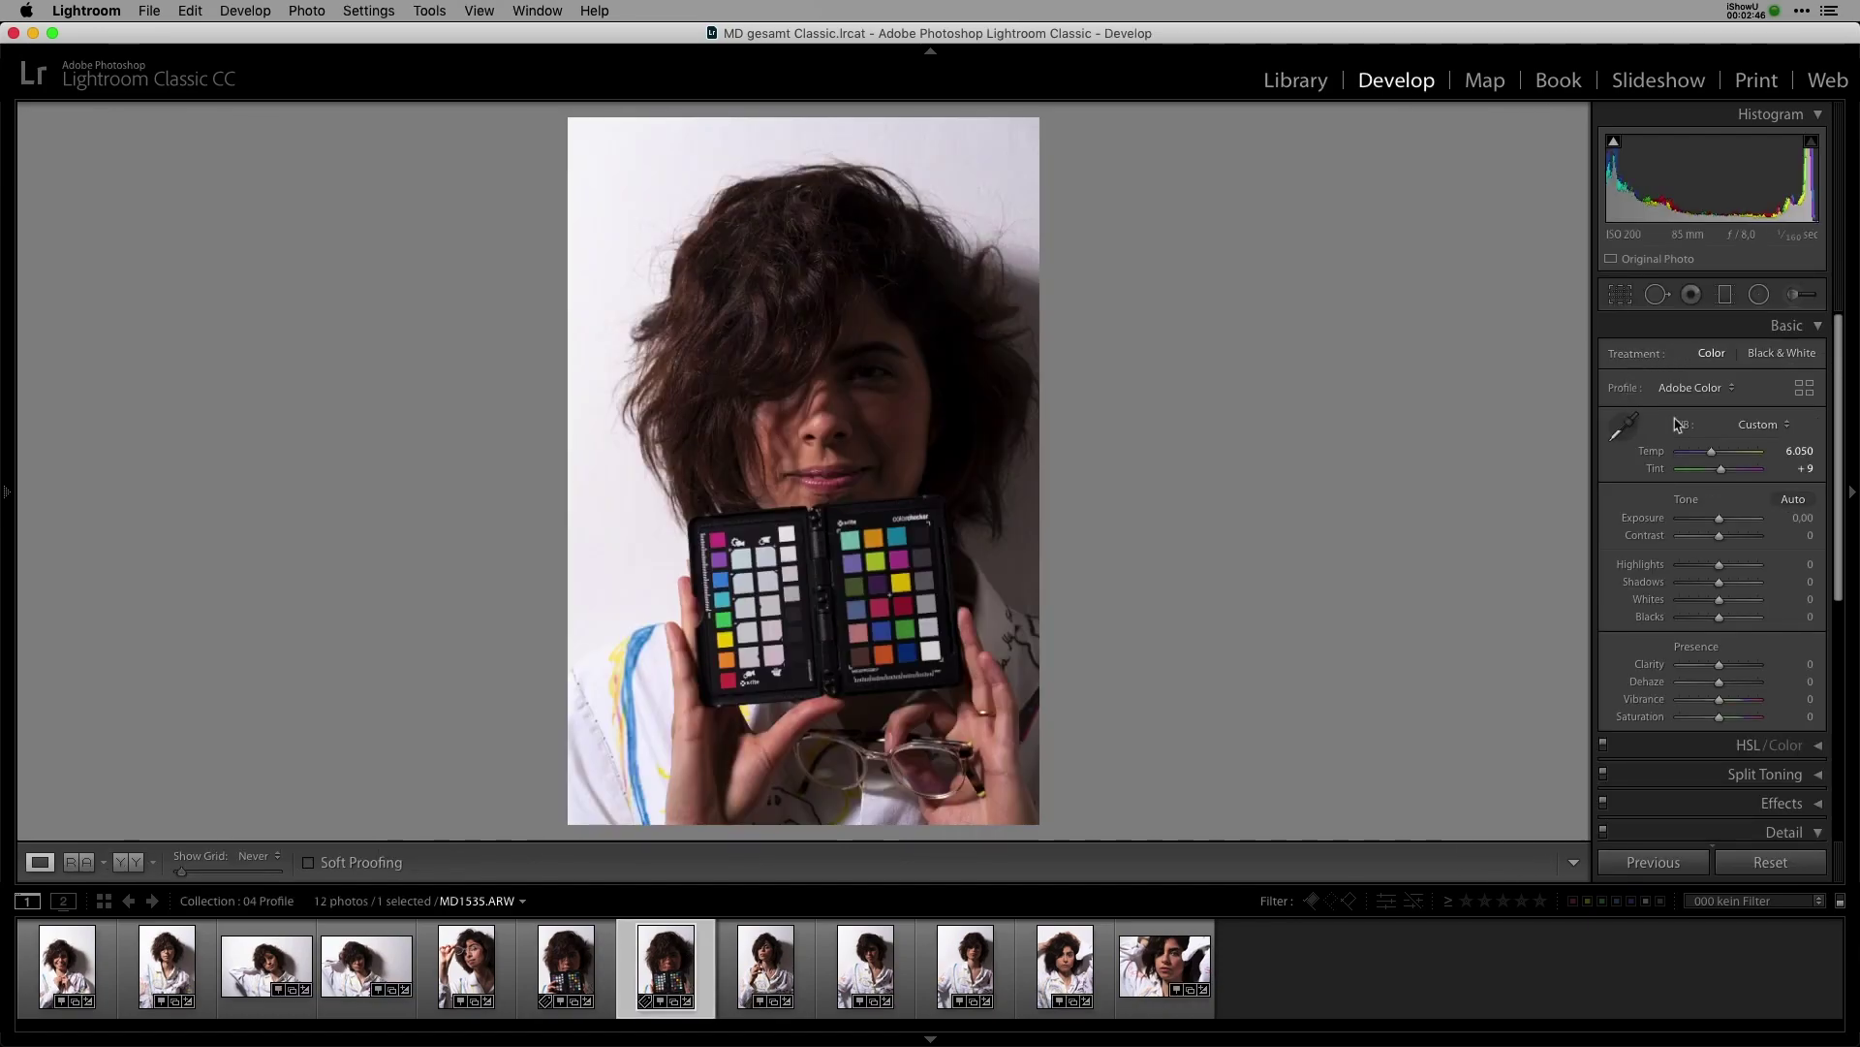
{"action": "left_click", "coordinate": [1804, 392]}
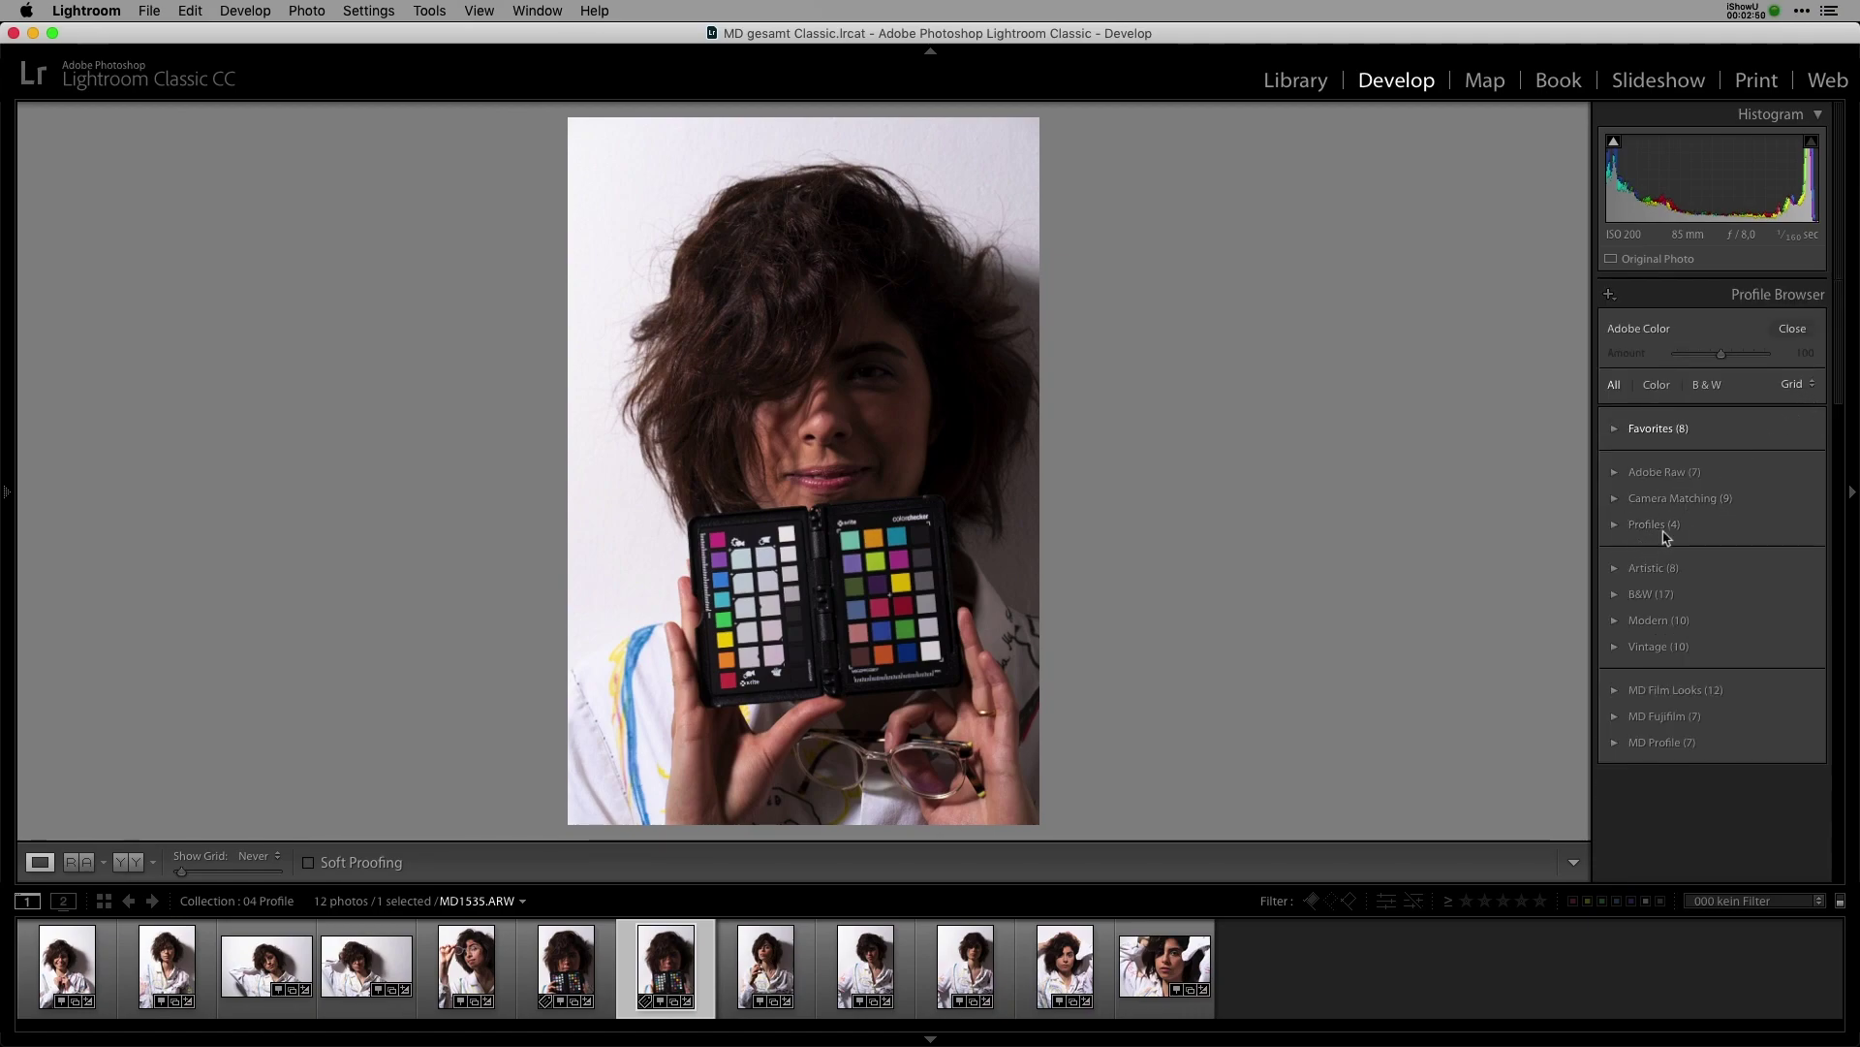
{"action": "left_click", "coordinate": [1615, 525]}
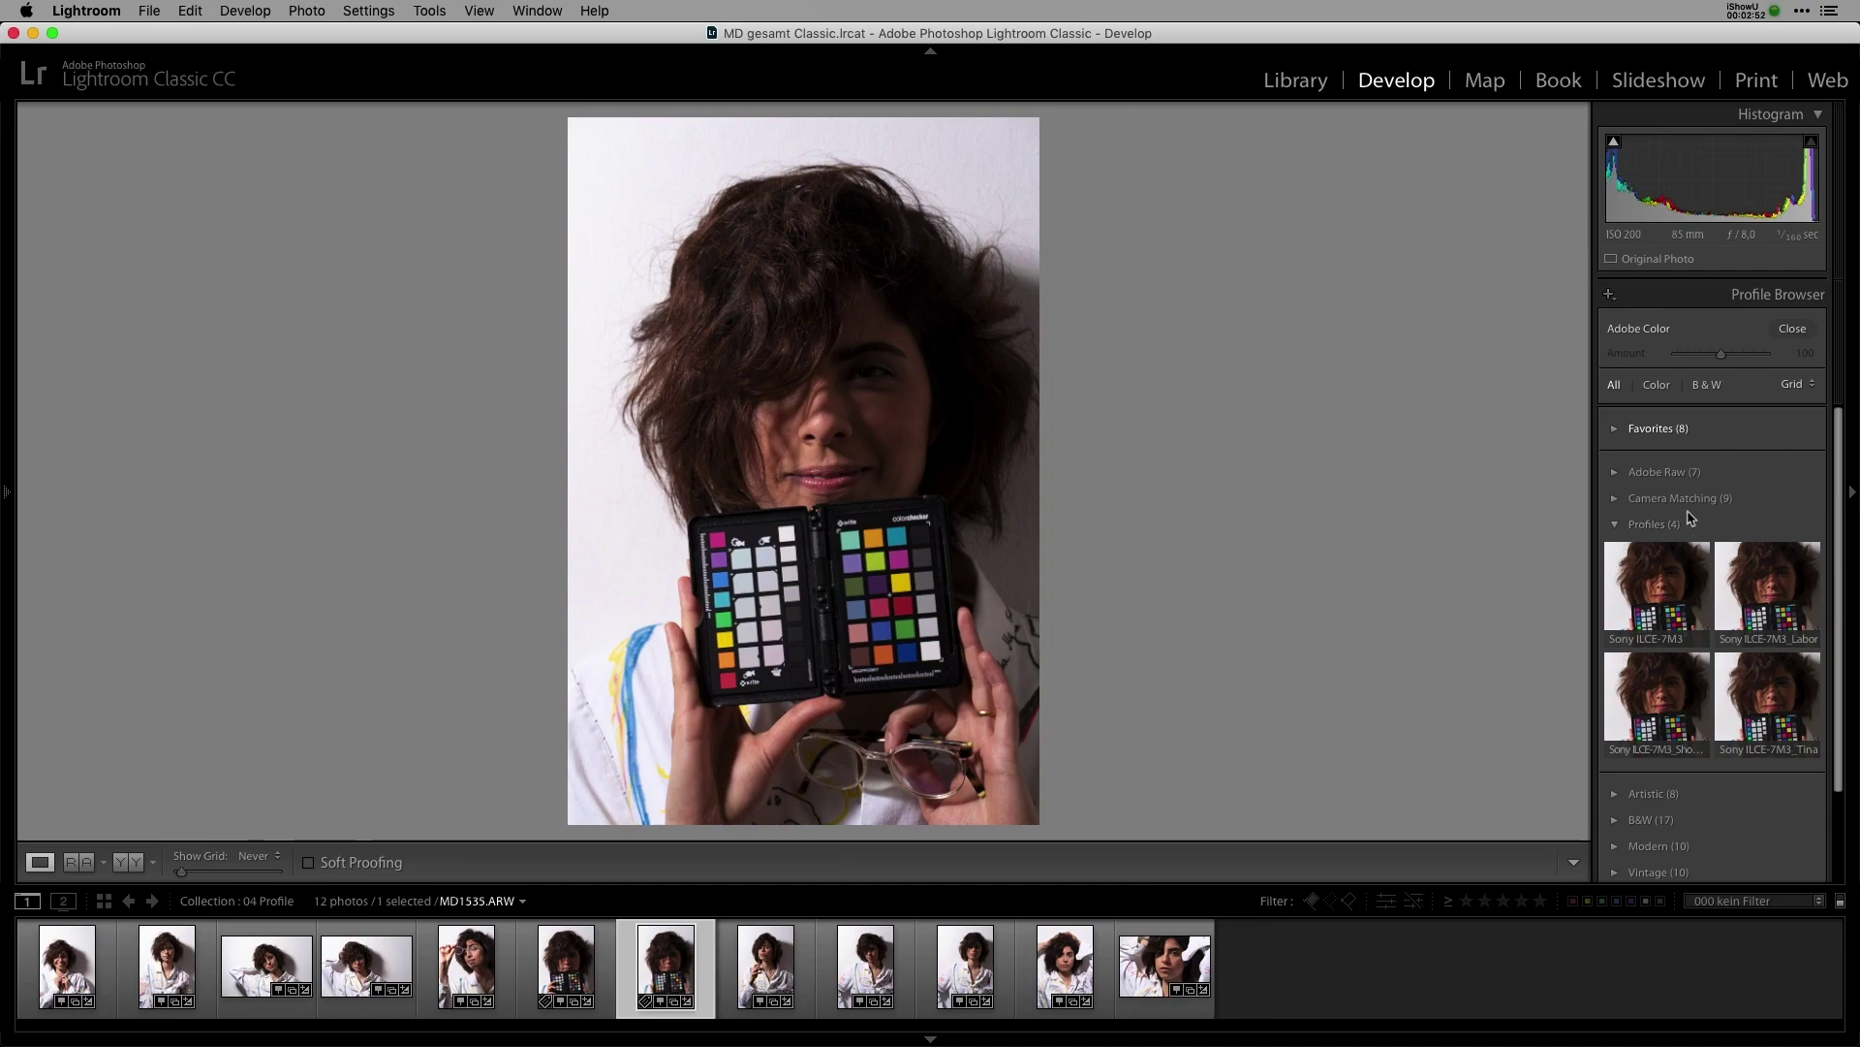
{"action": "left_click", "coordinate": [1673, 709]}
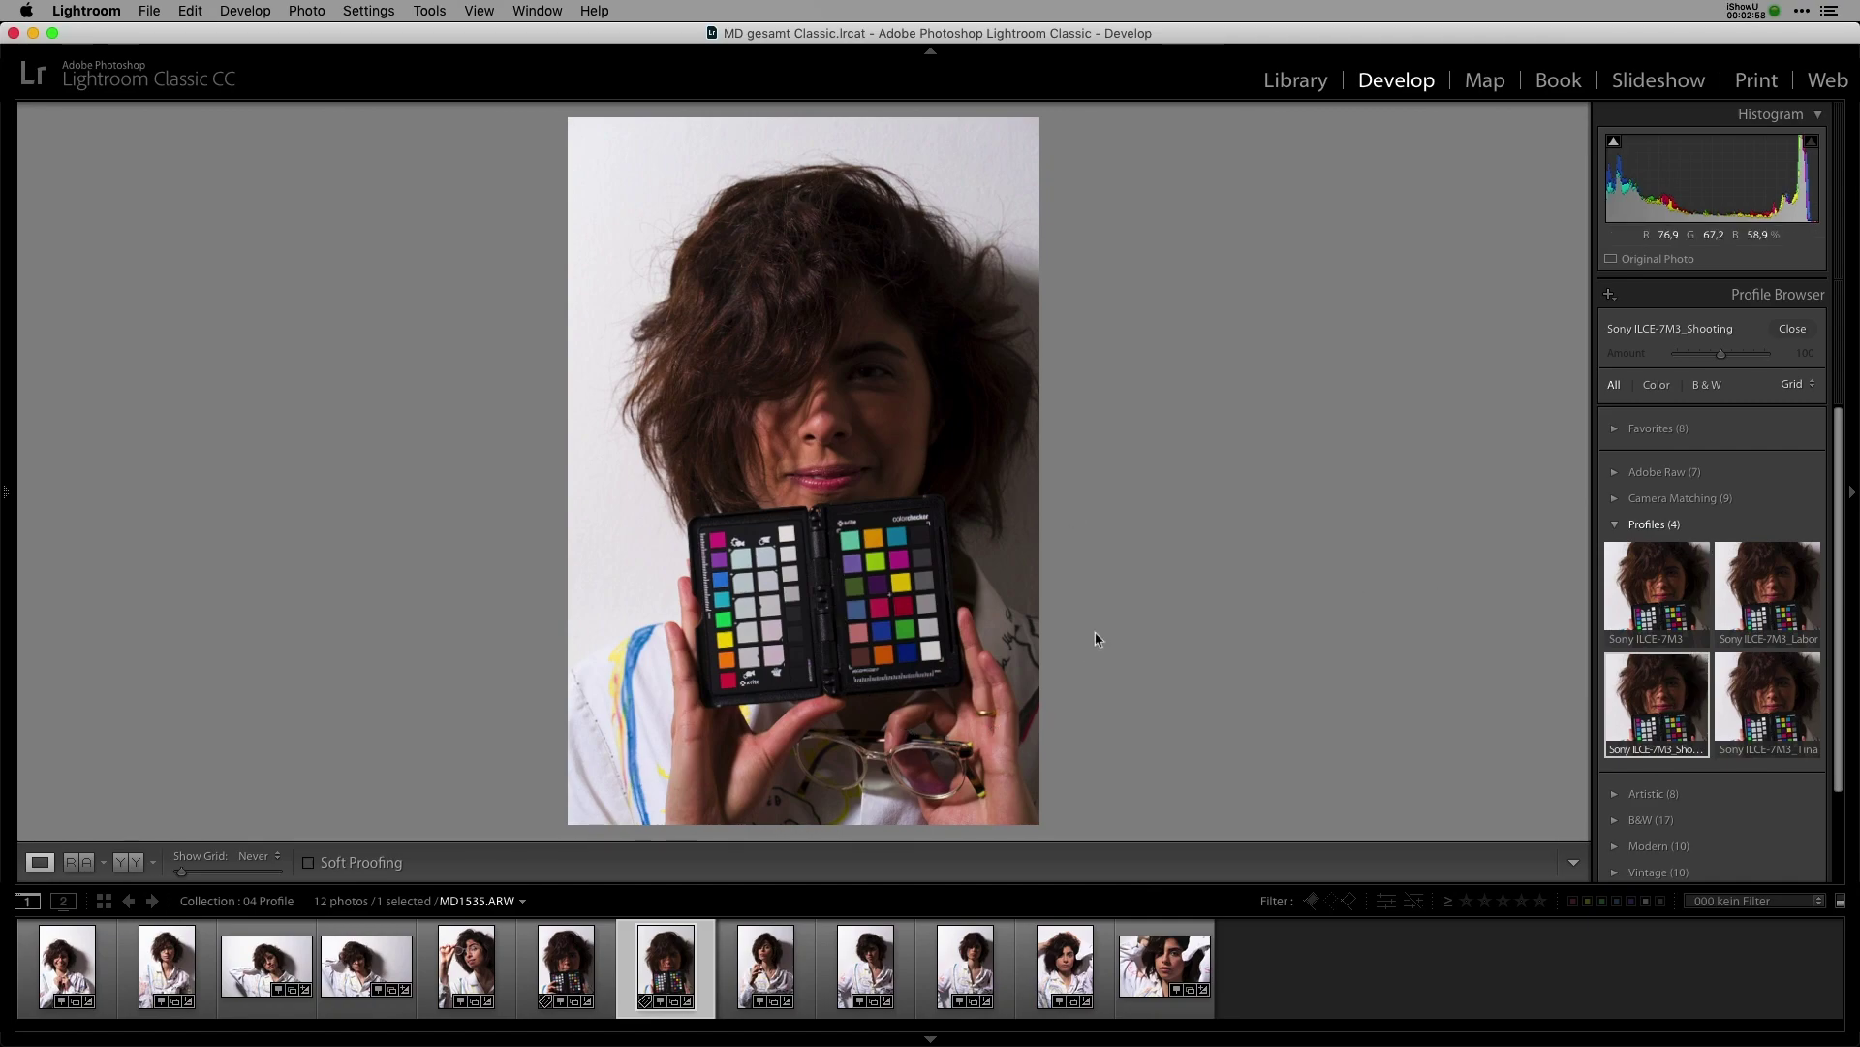
{"action": "left_click", "coordinate": [1794, 329]}
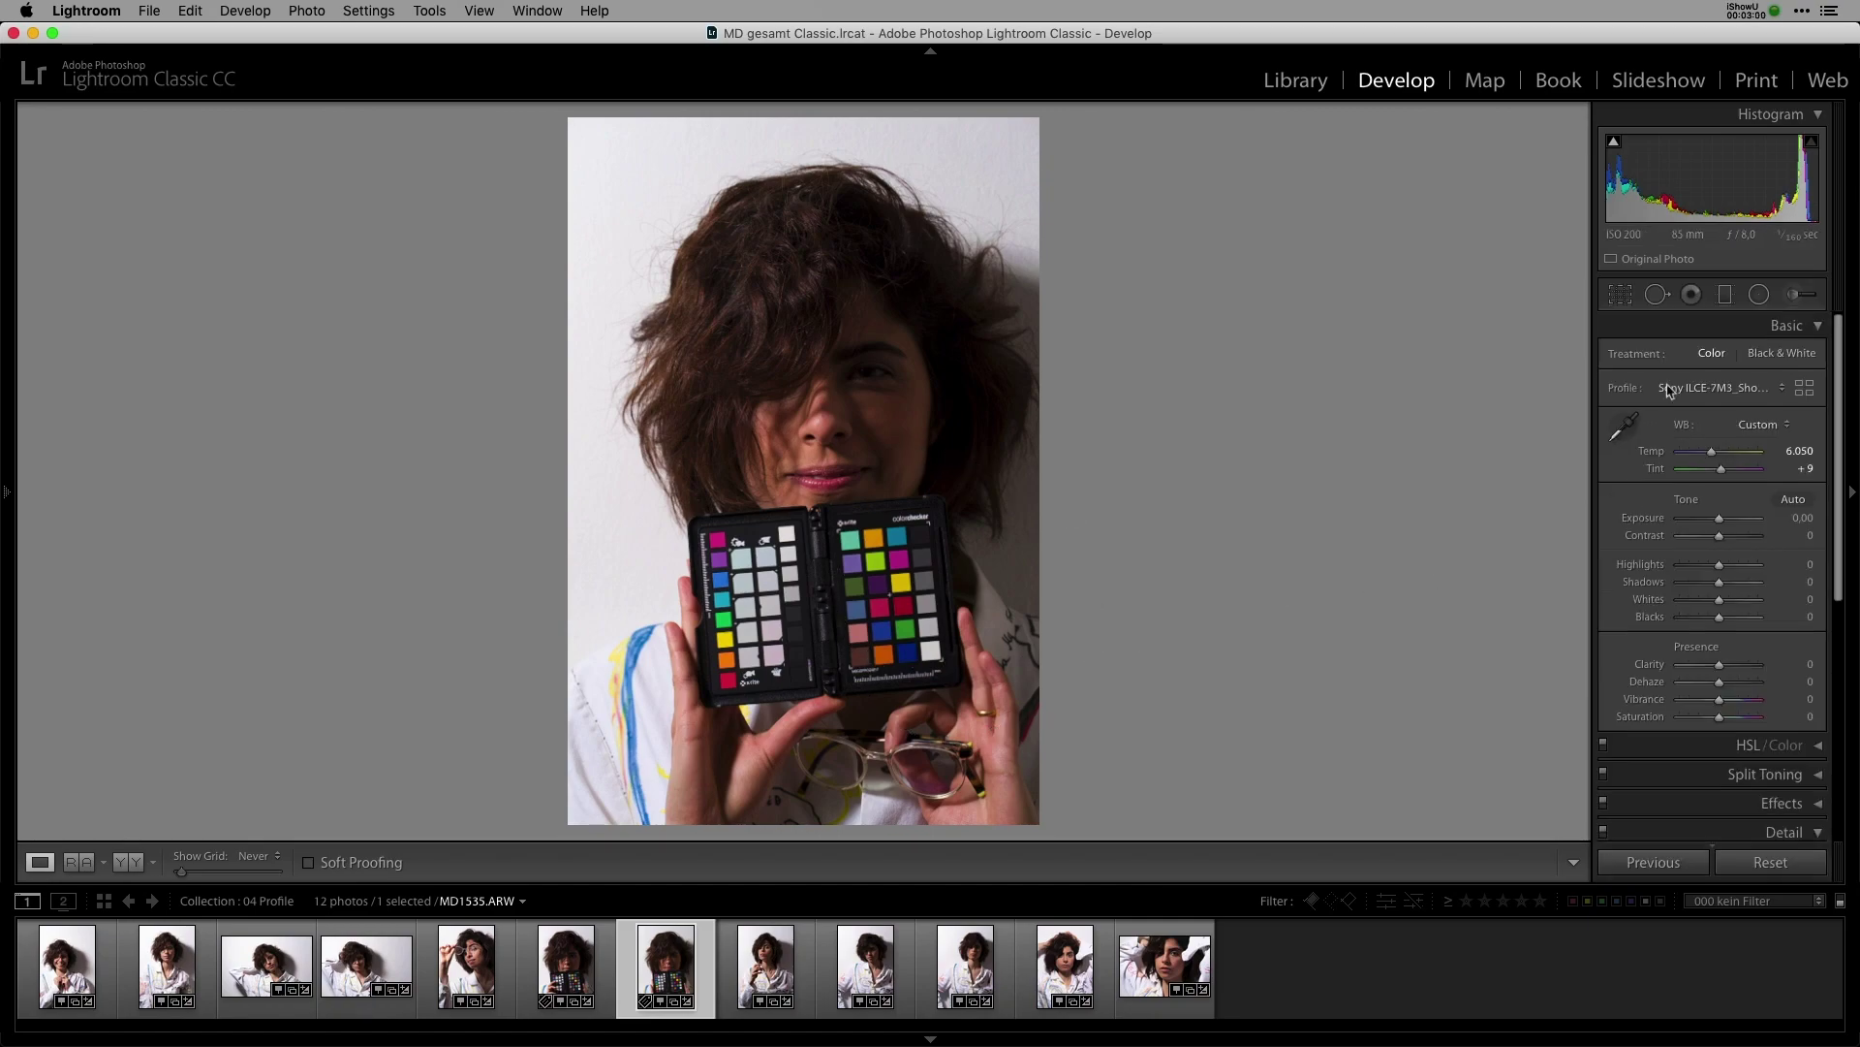
{"action": "key", "text": "y"}
{"action": "left_click", "coordinate": [489, 641]}
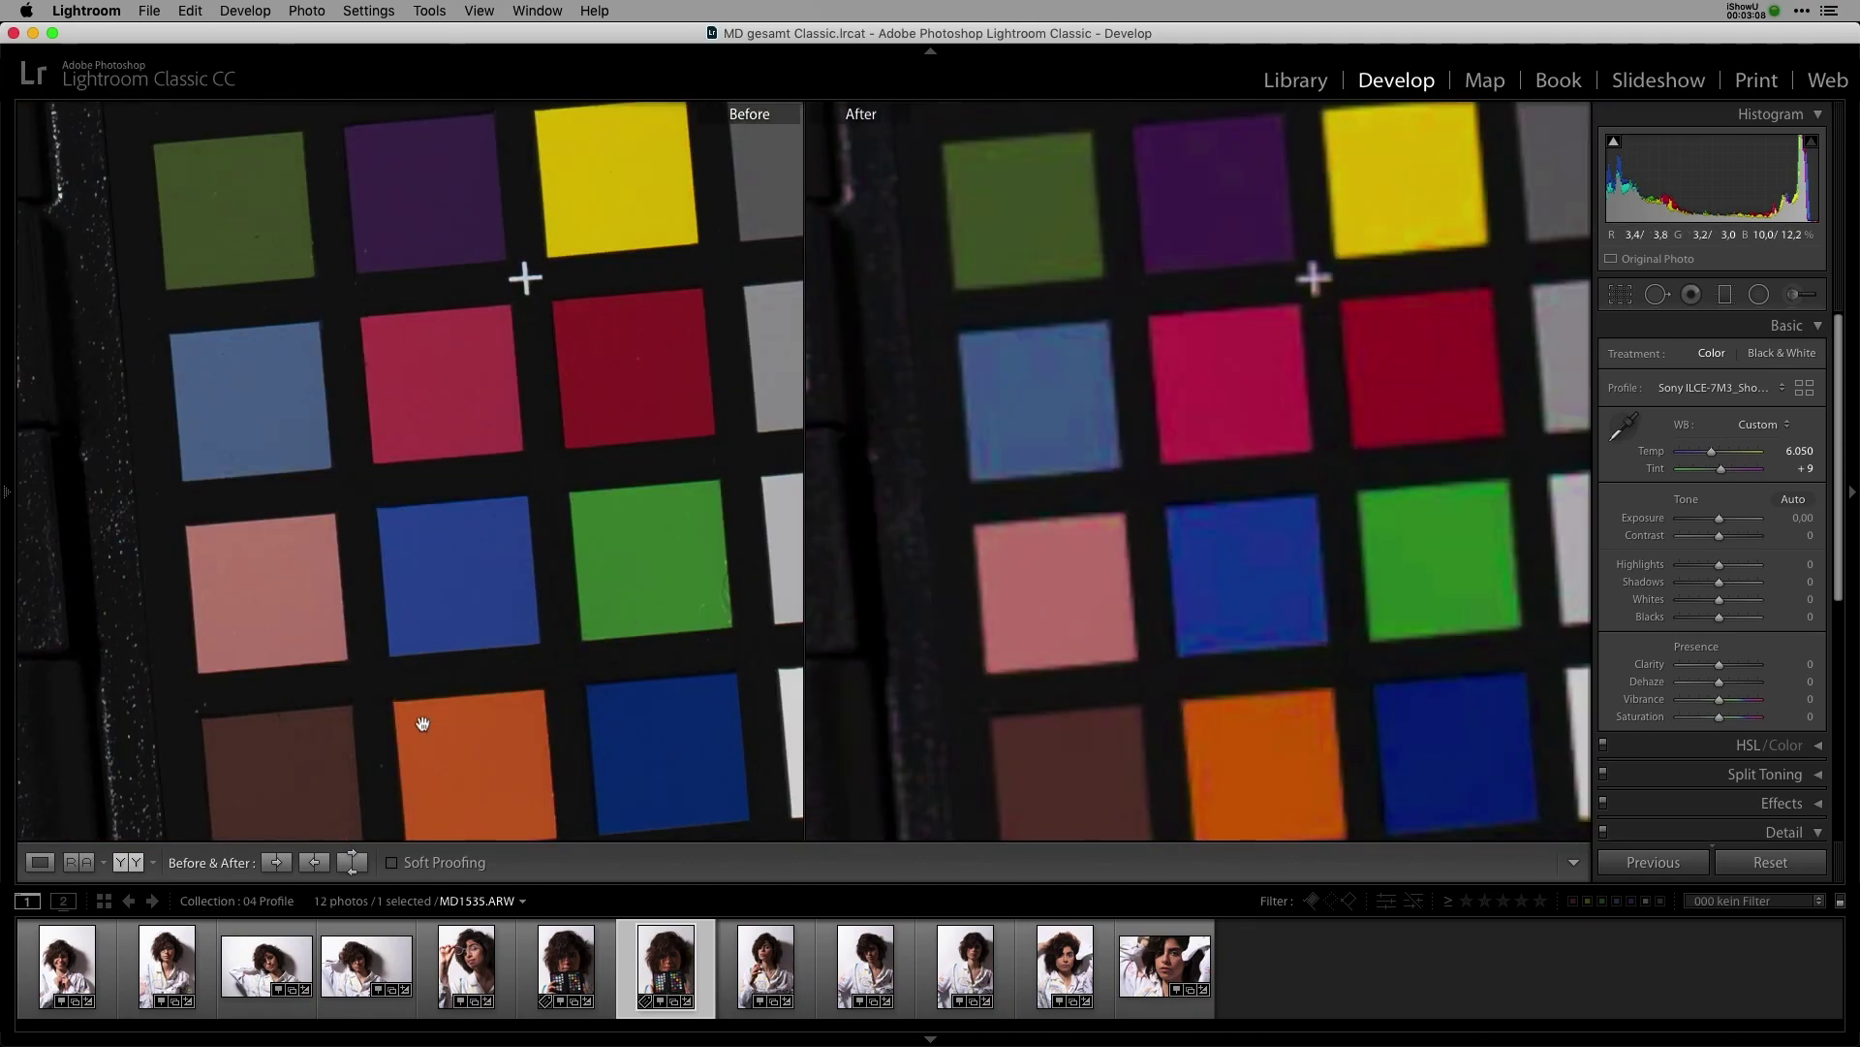
Step: Pan across the colour patches, zoom back out, and make MD1534 the active photo
{"action": "left_click_drag", "start_coordinate": [498, 788], "coordinate": [532, 735]}
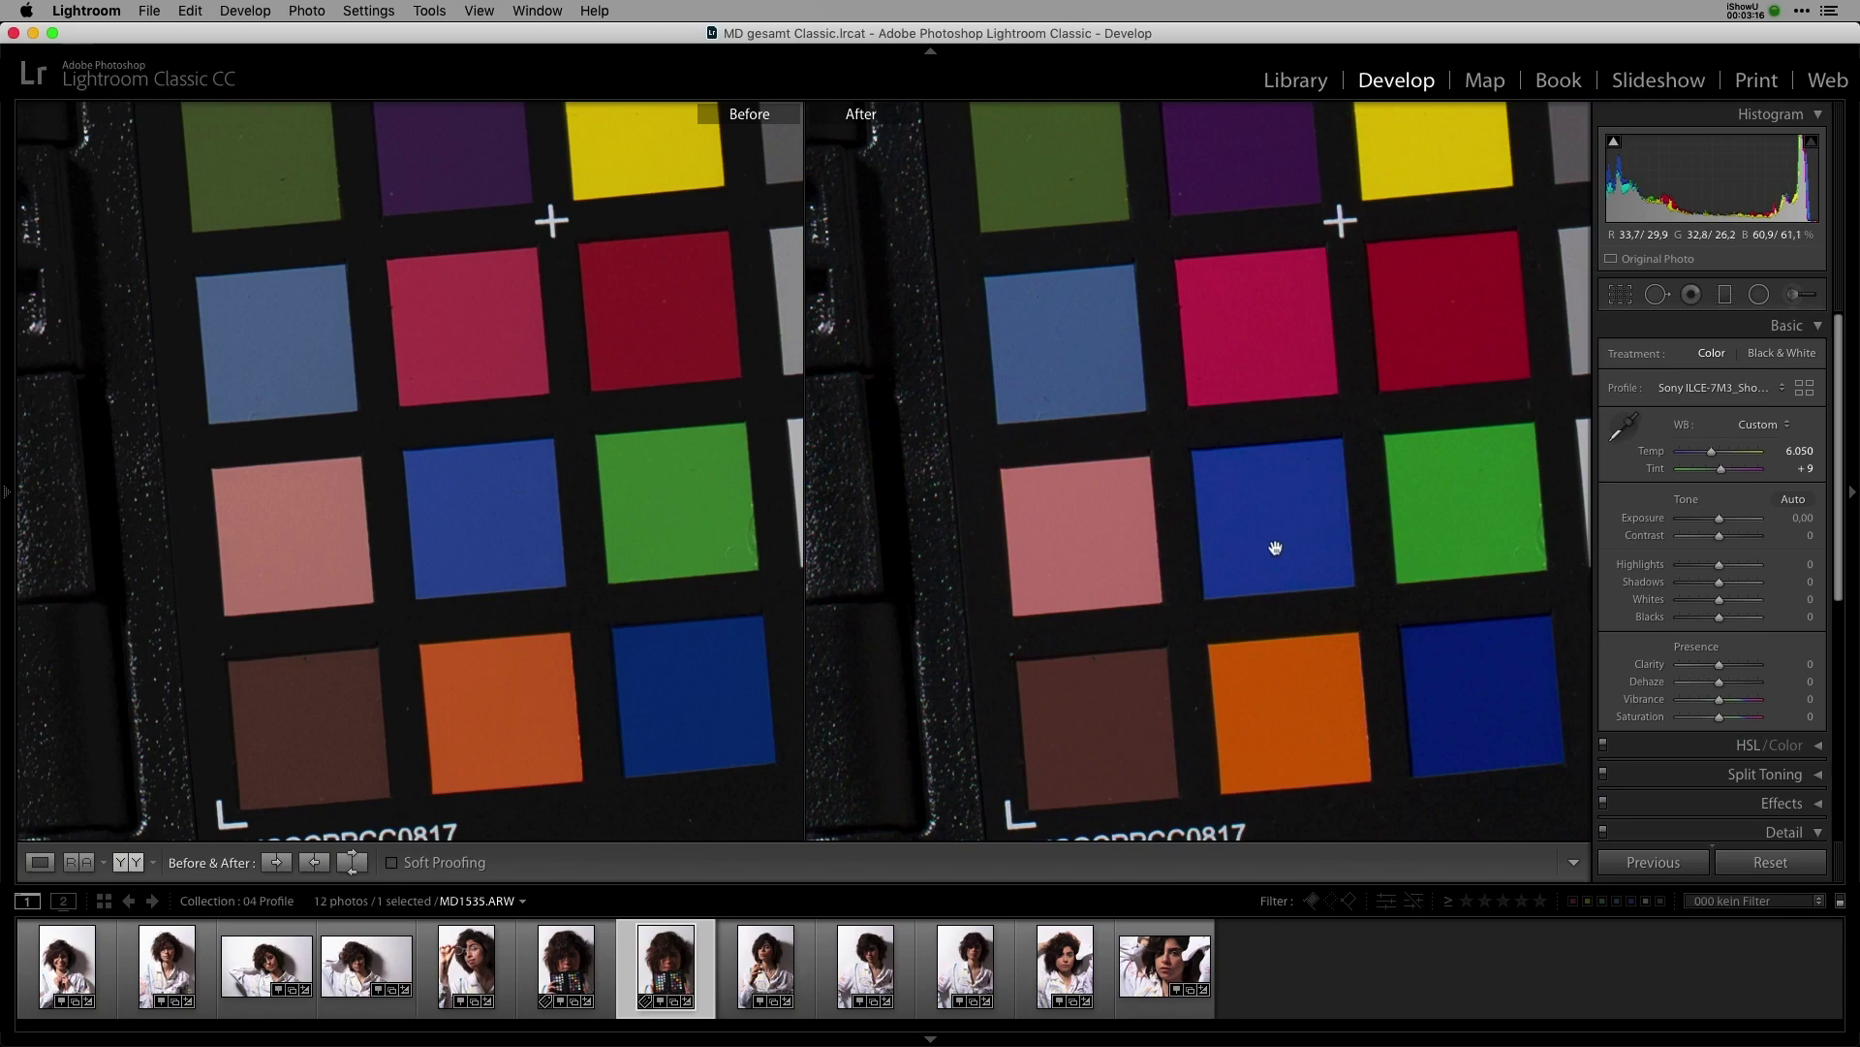
{"action": "left_click", "coordinate": [1242, 586]}
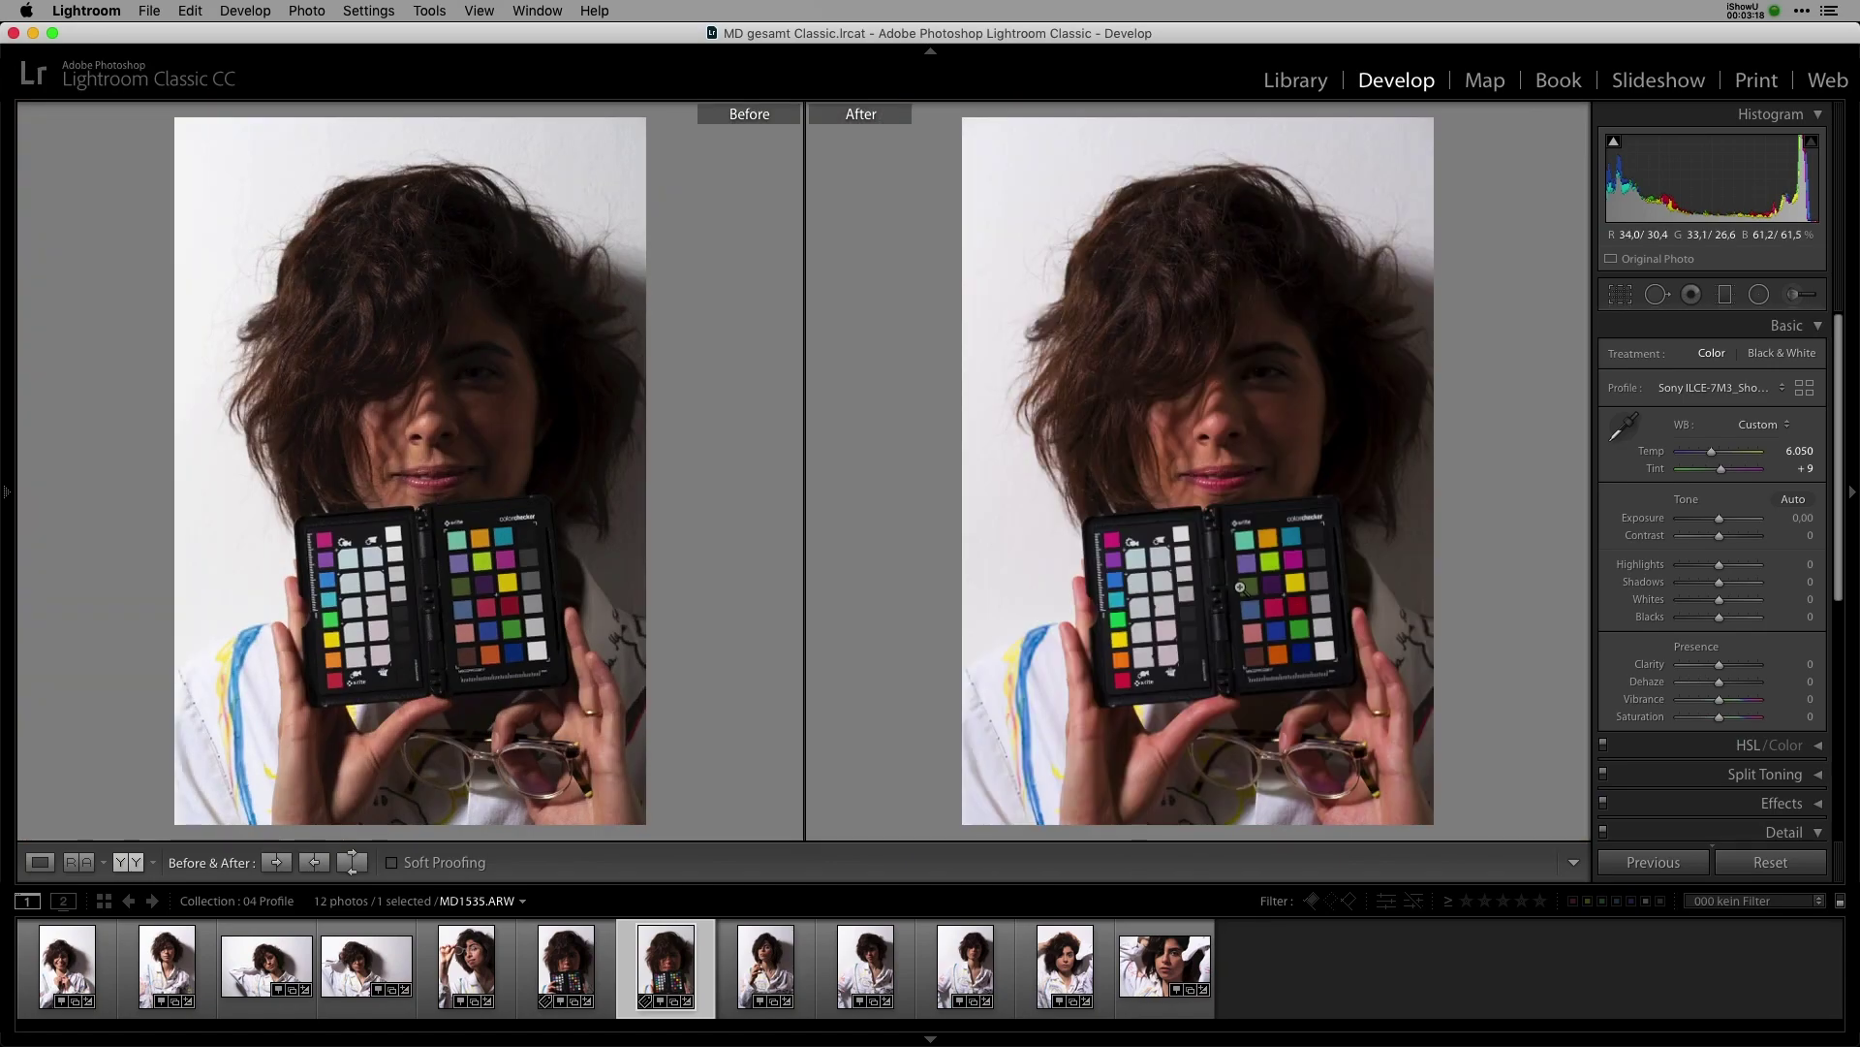
{"action": "left_click", "coordinate": [562, 961]}
Step: Select all twelve photos, apply Sony ILCE-7M3_Shooting to them, and show them in Survey view
{"action": "key", "text": "super+a"}
{"action": "key", "text": "y"}
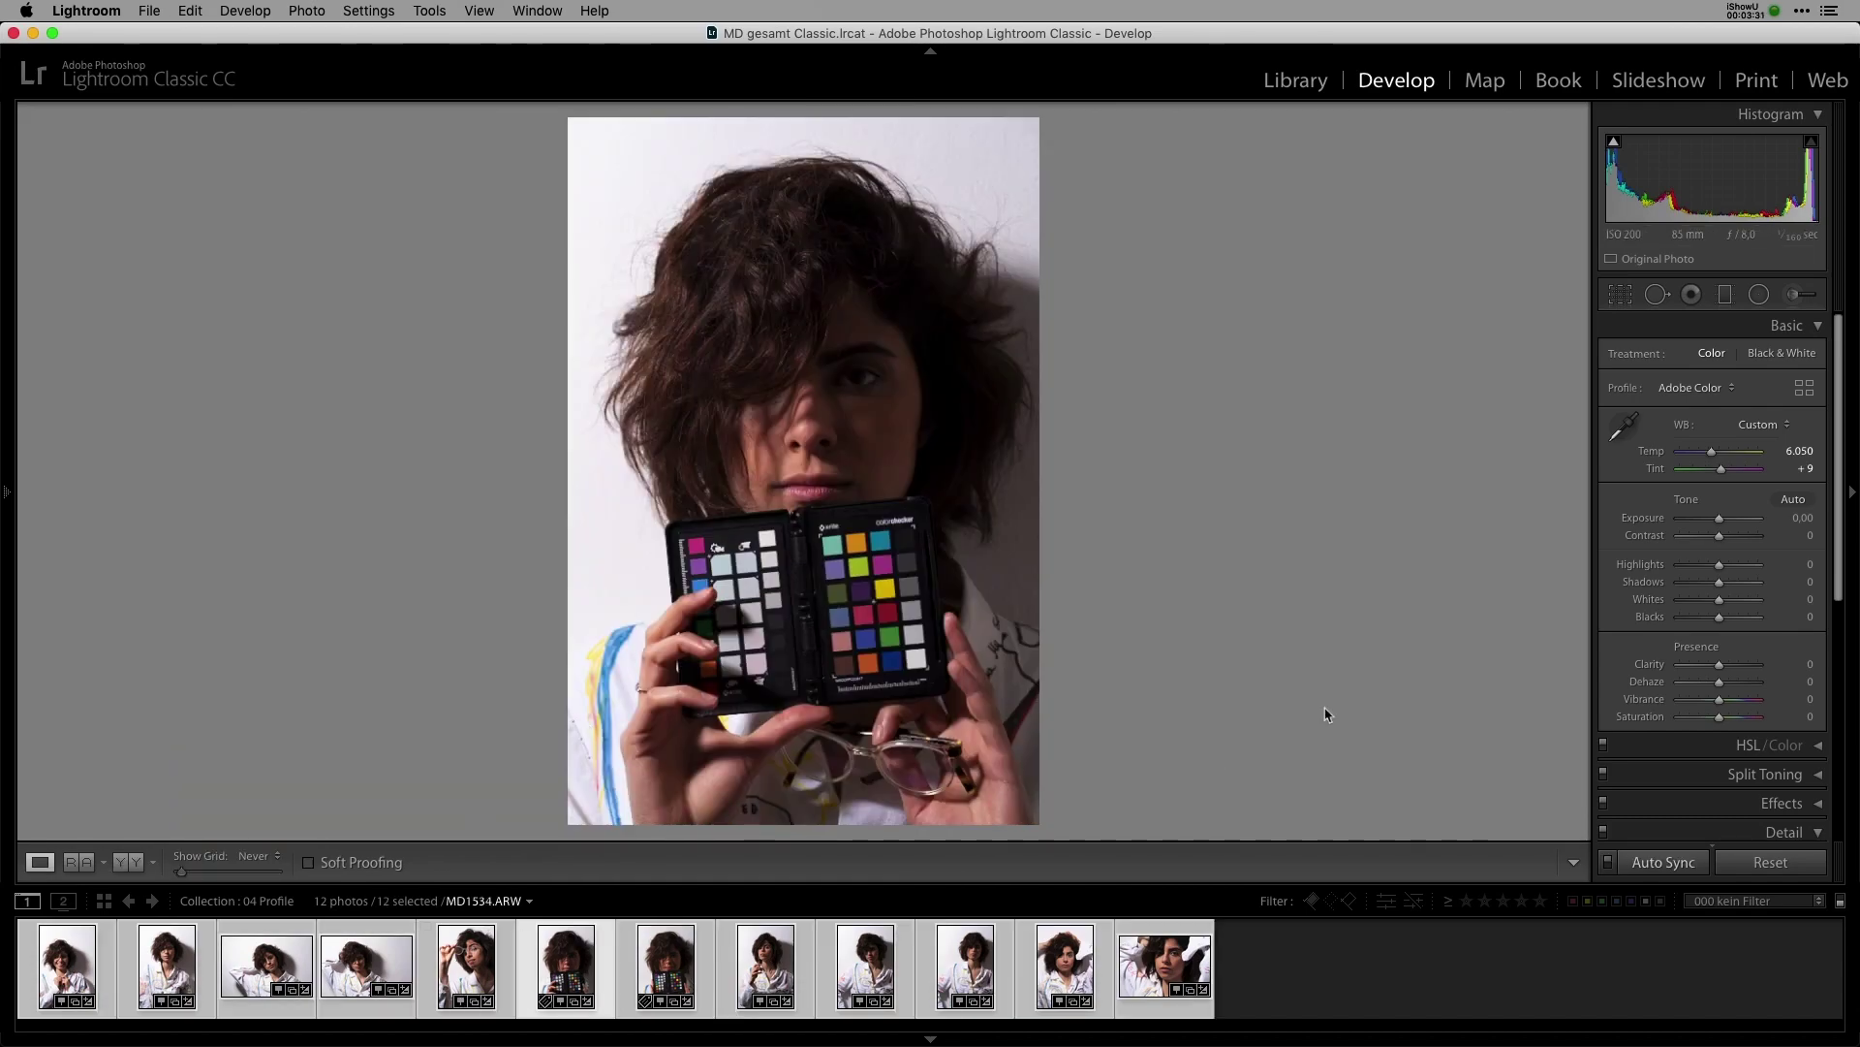
{"action": "left_click", "coordinate": [1805, 388]}
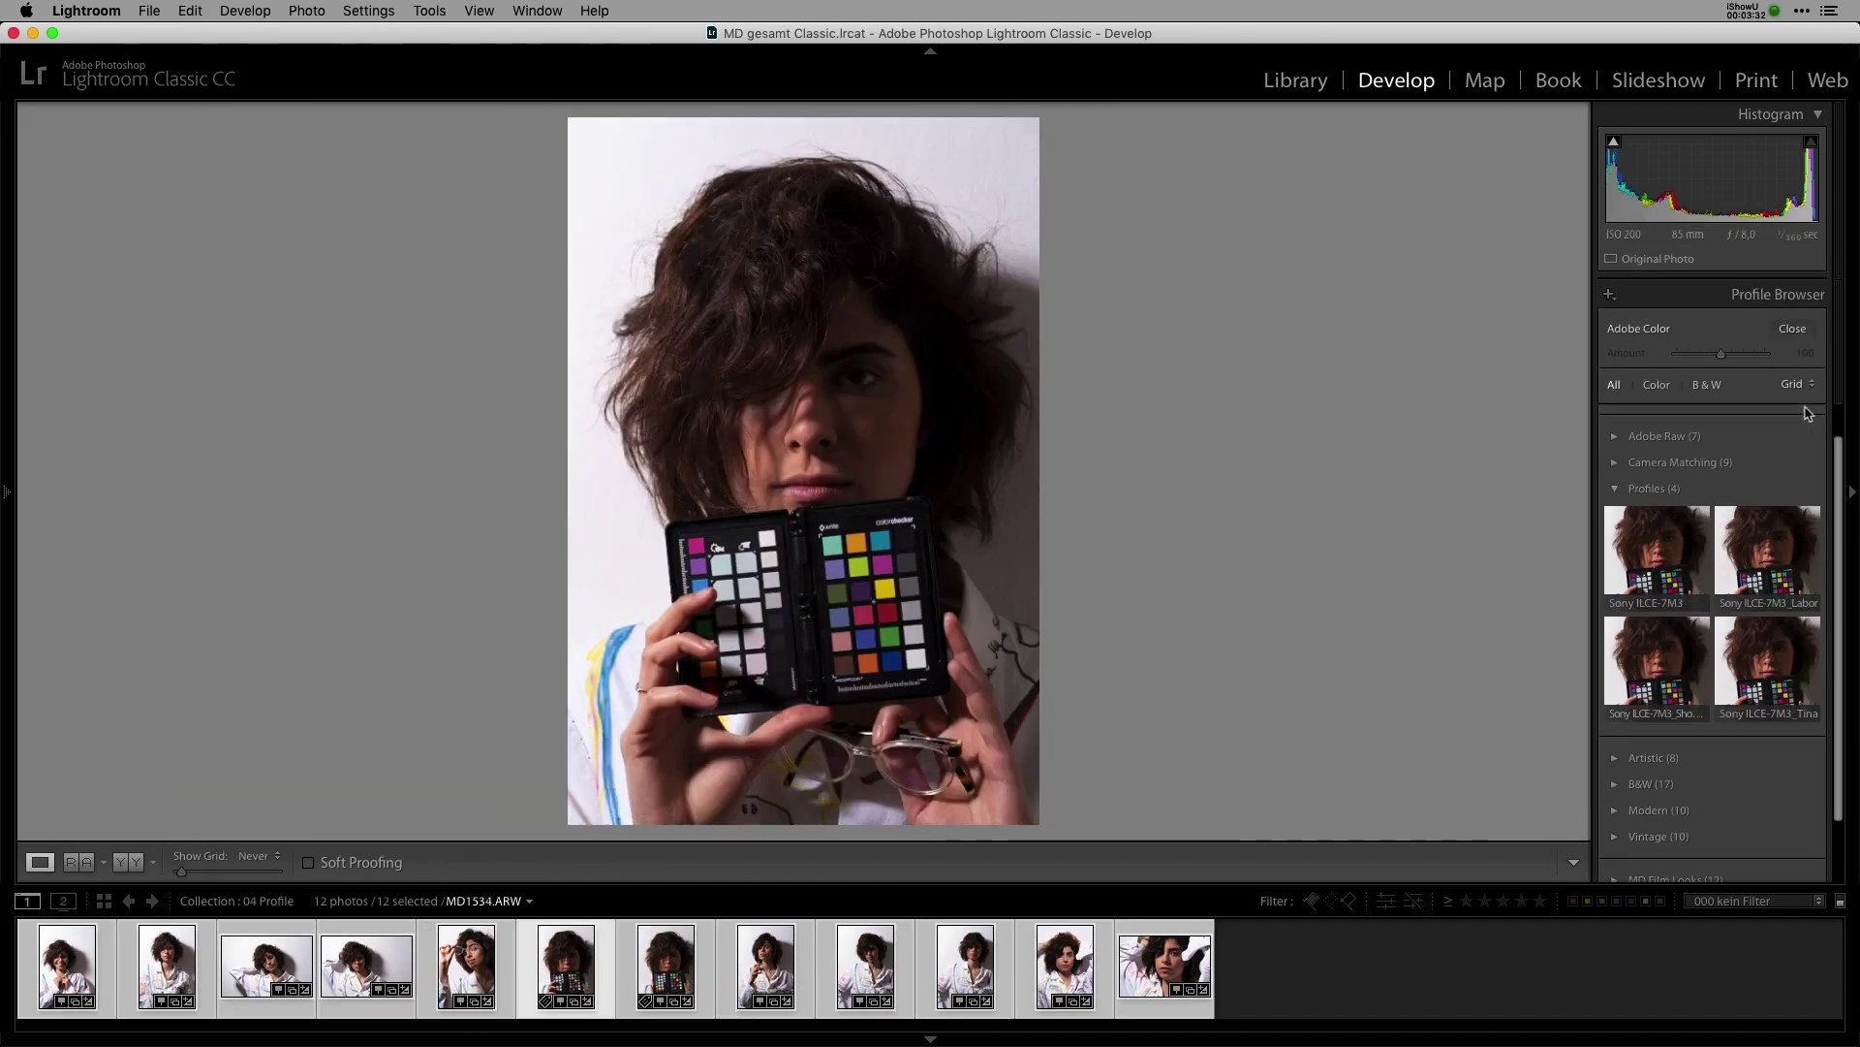
{"action": "left_click", "coordinate": [1659, 664]}
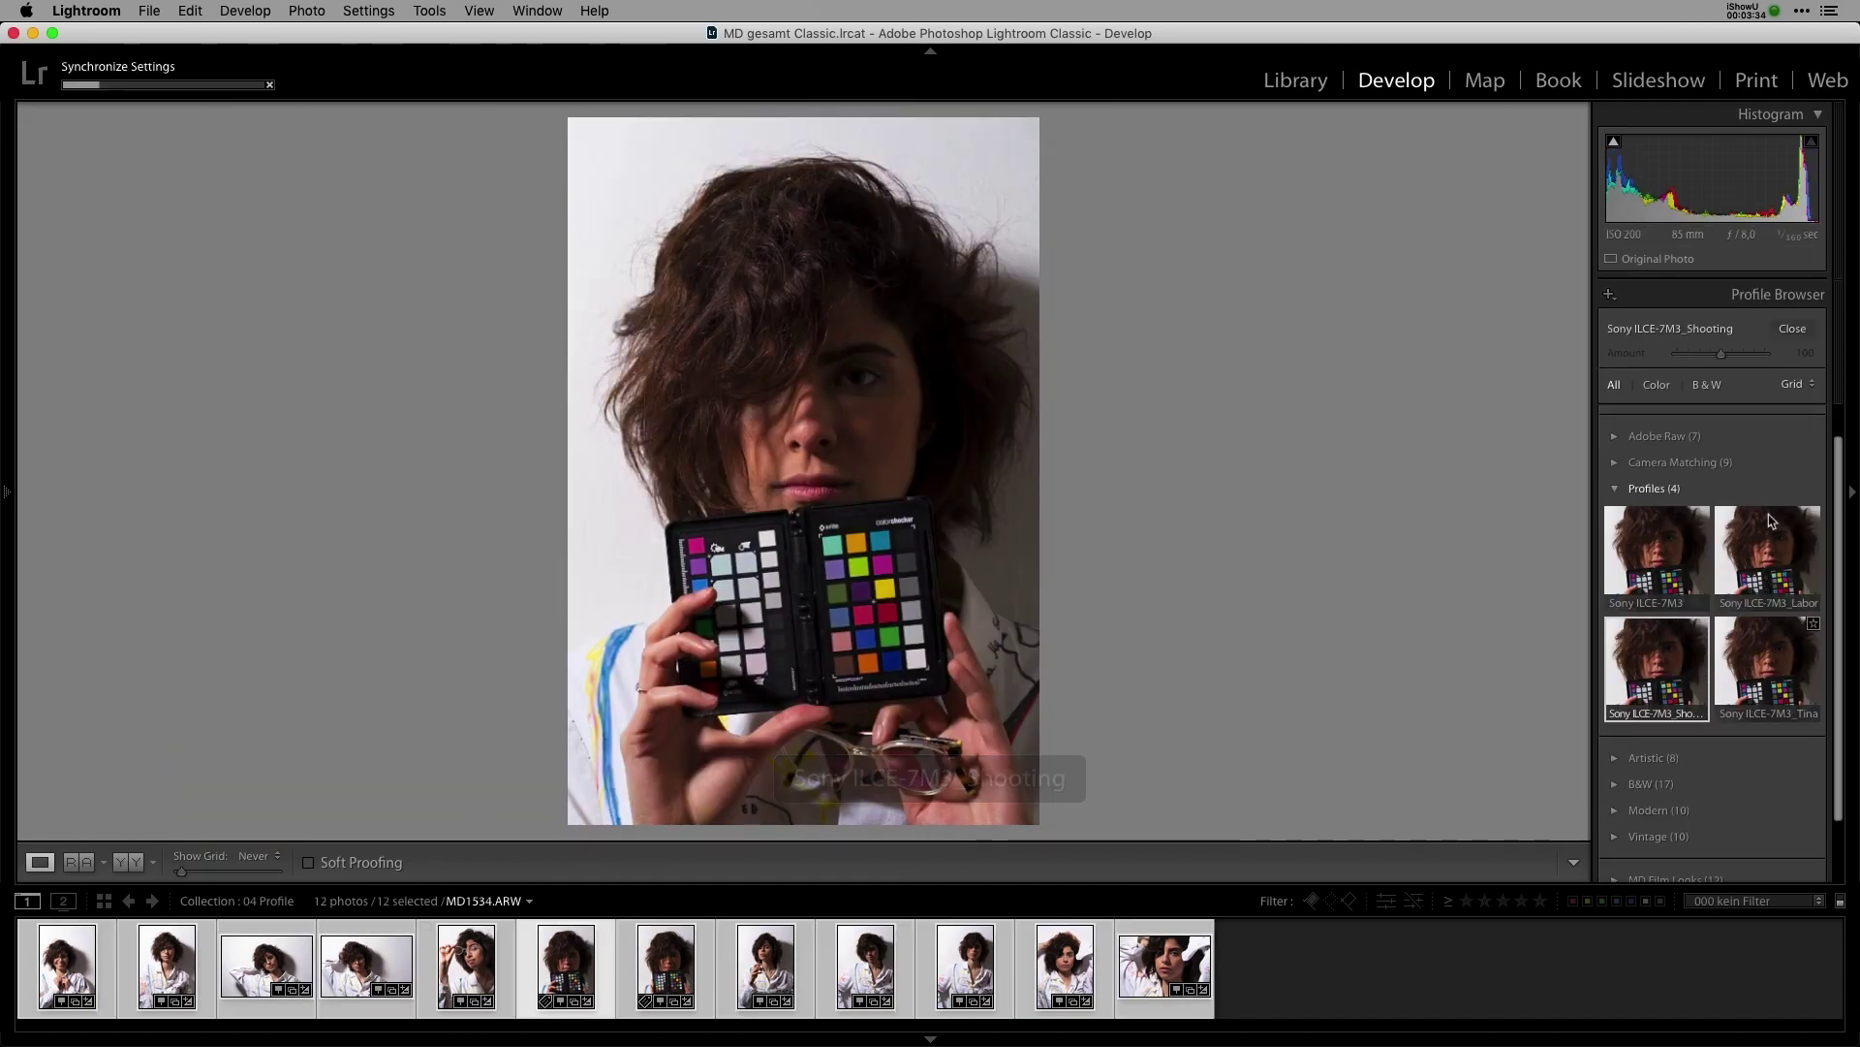
{"action": "left_click", "coordinate": [1793, 328]}
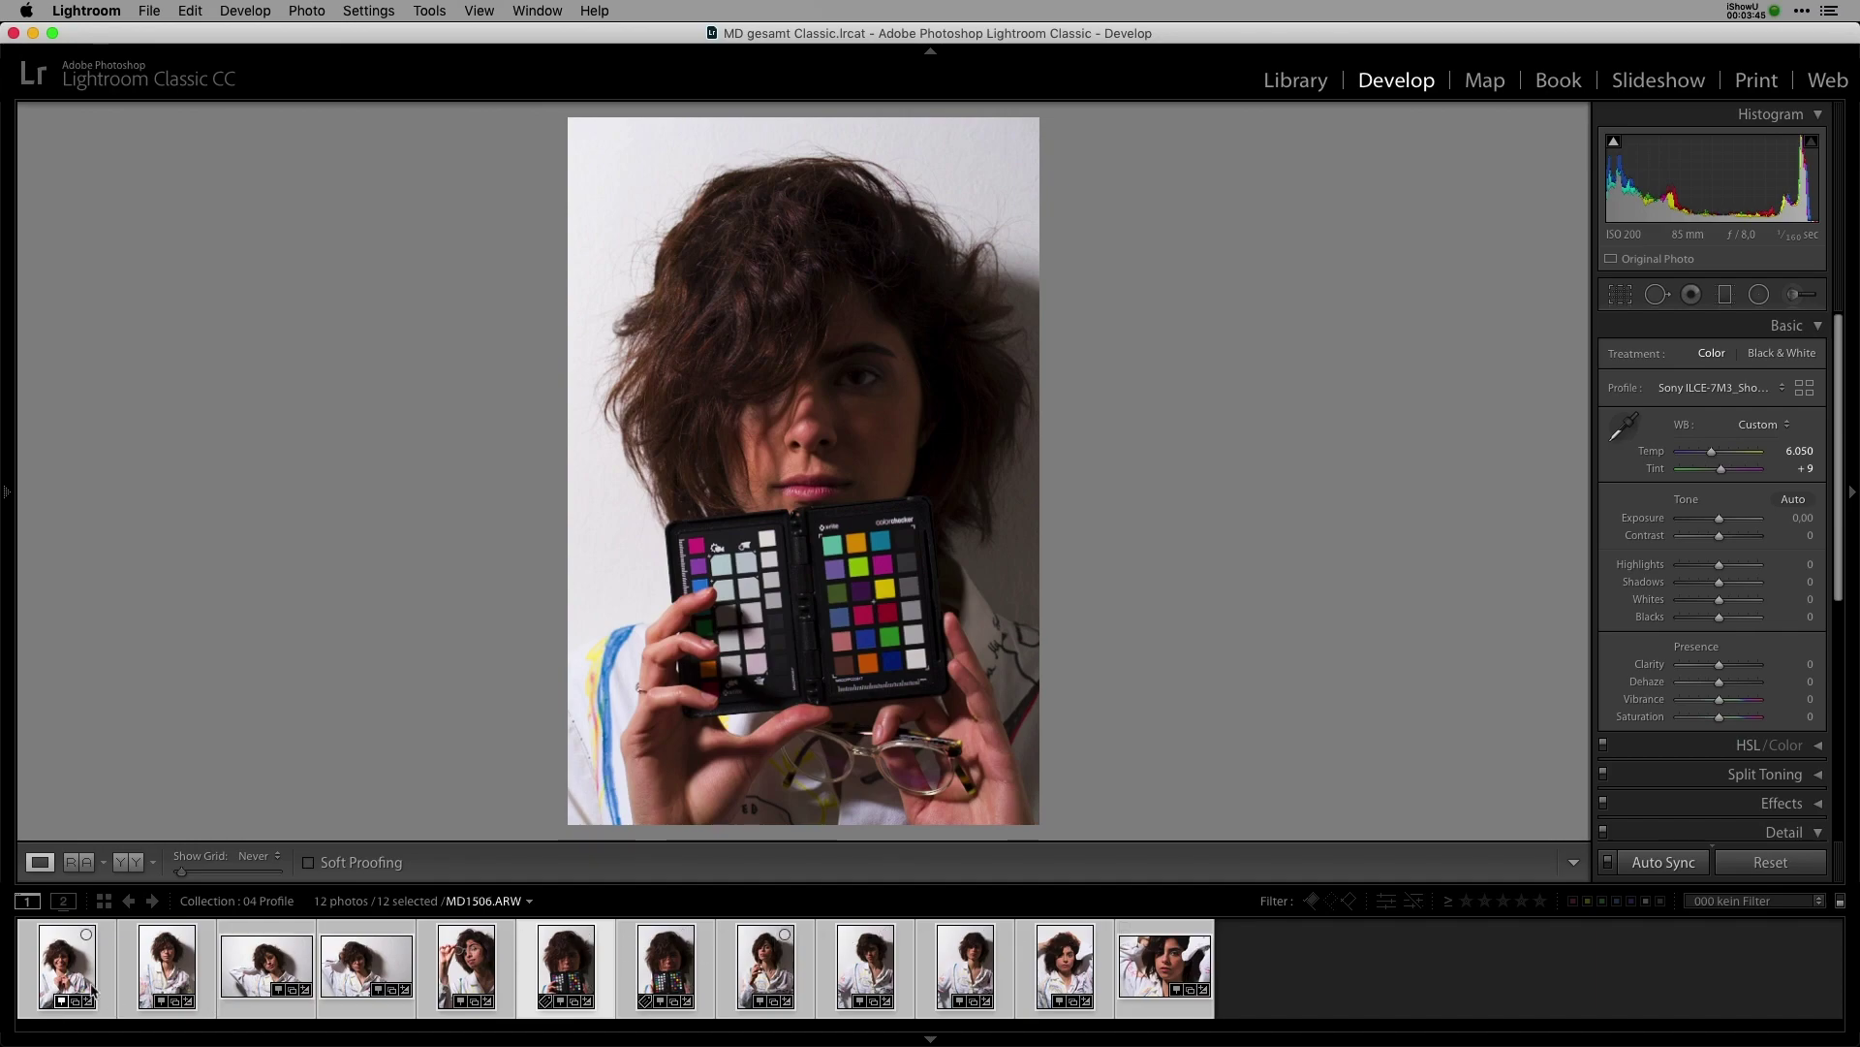
{"action": "key", "text": "n"}
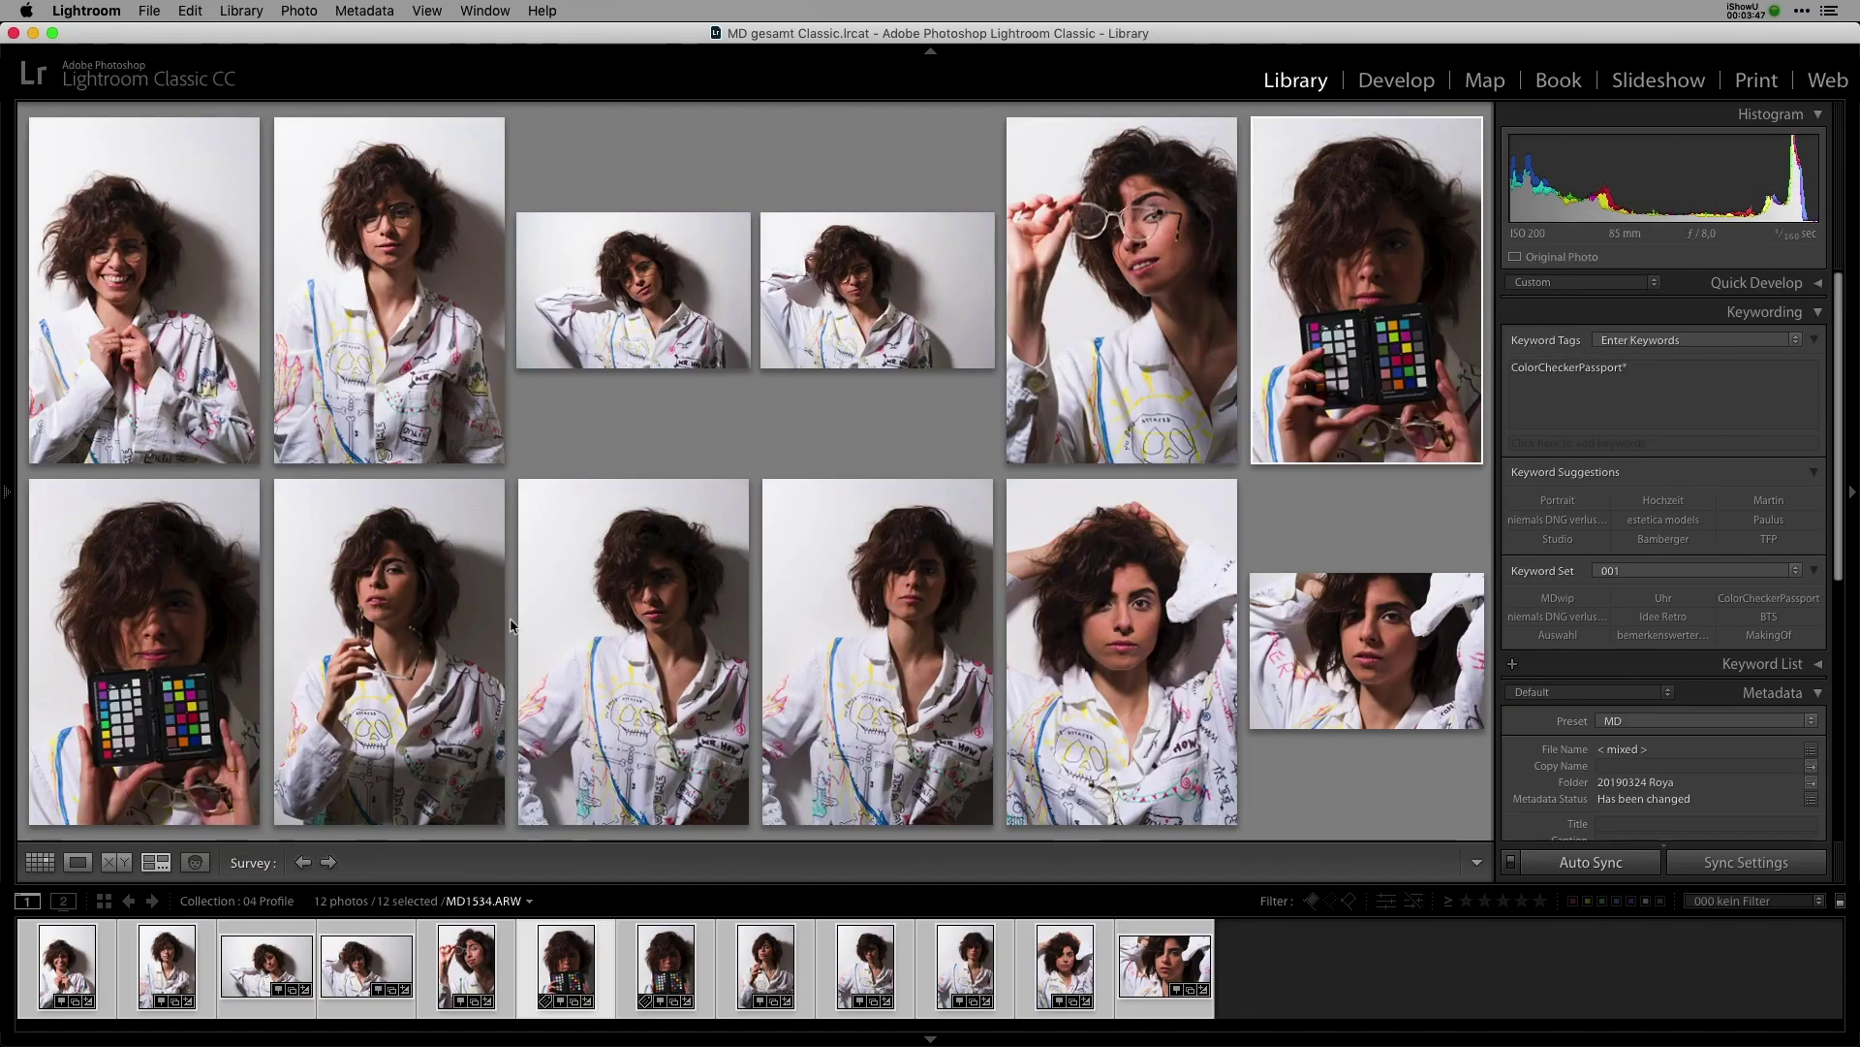